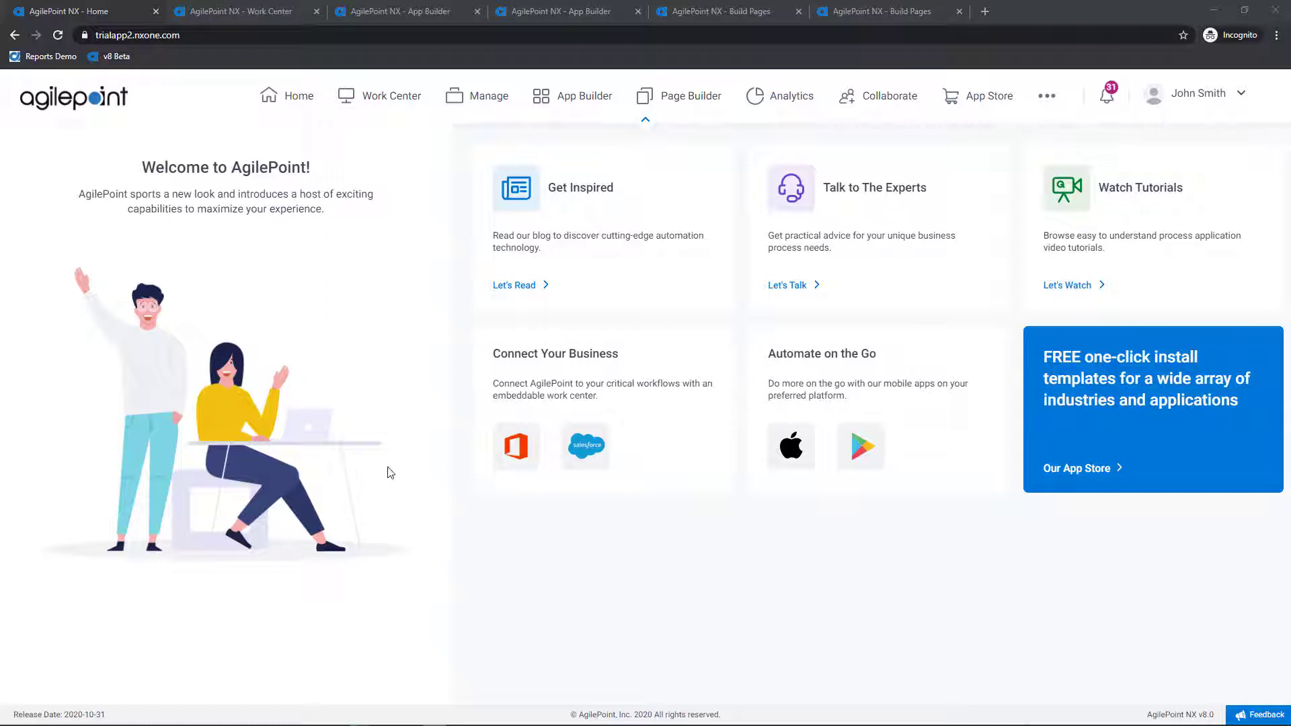
Switch to the Work Center Overview with three planned tasks and four watchlist instances
click(276, 15)
mouse_move(237, 289)
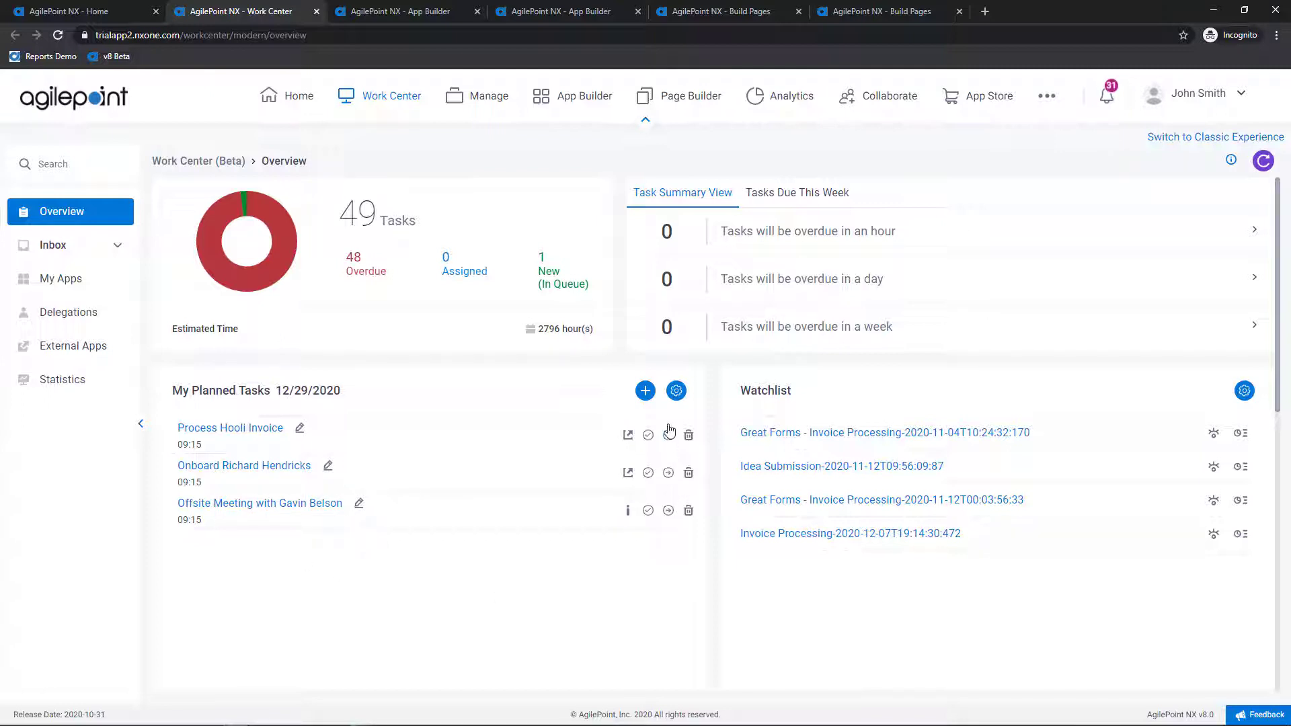
click(646, 392)
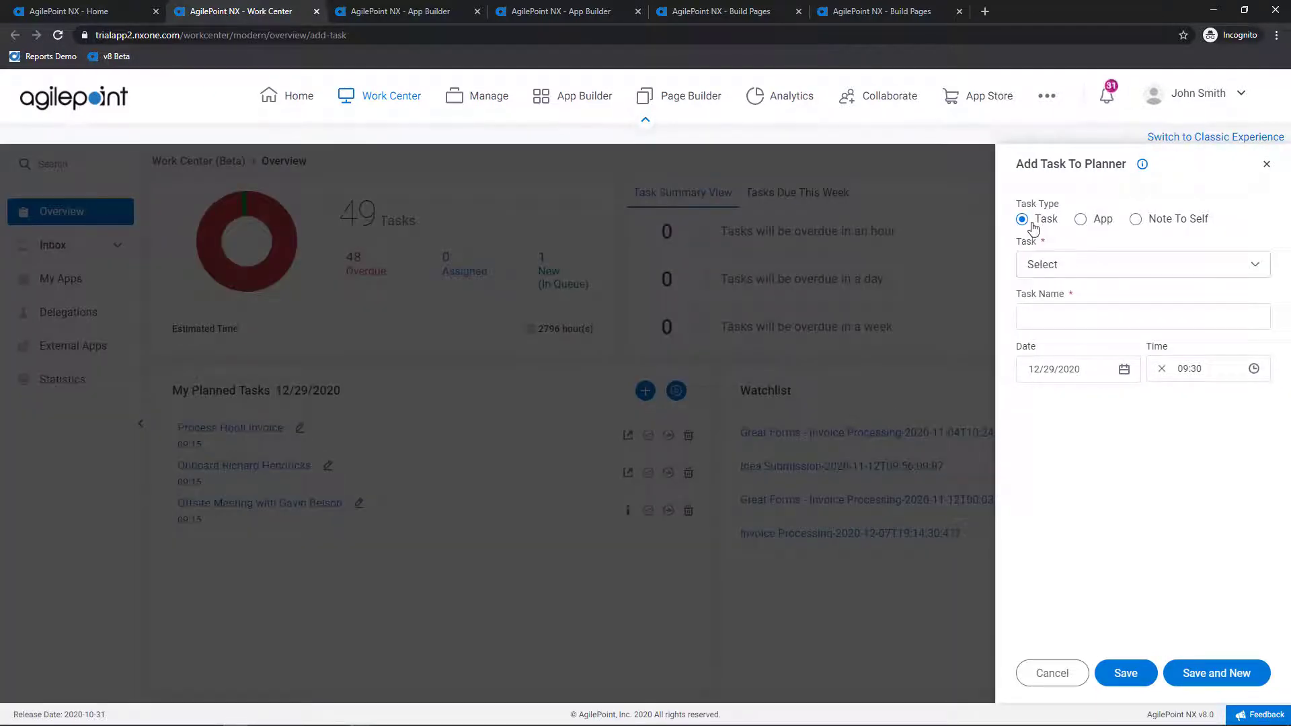
click(1081, 222)
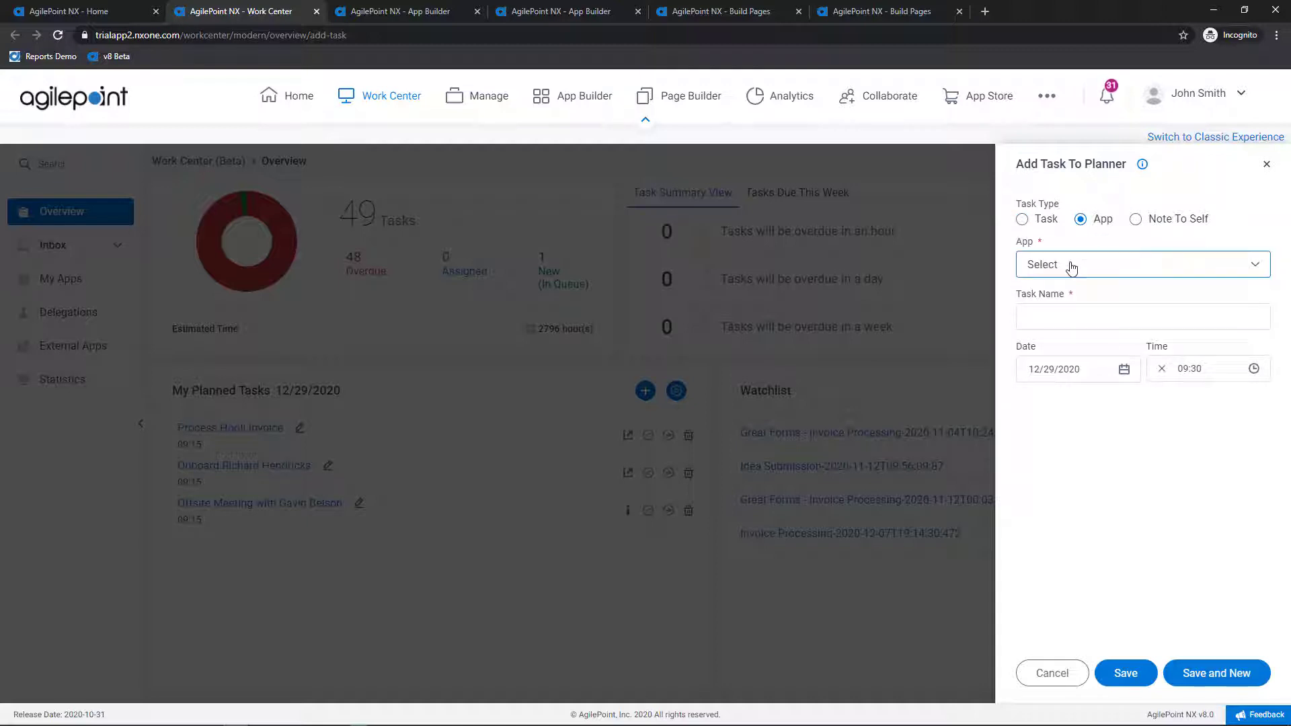
click(1071, 266)
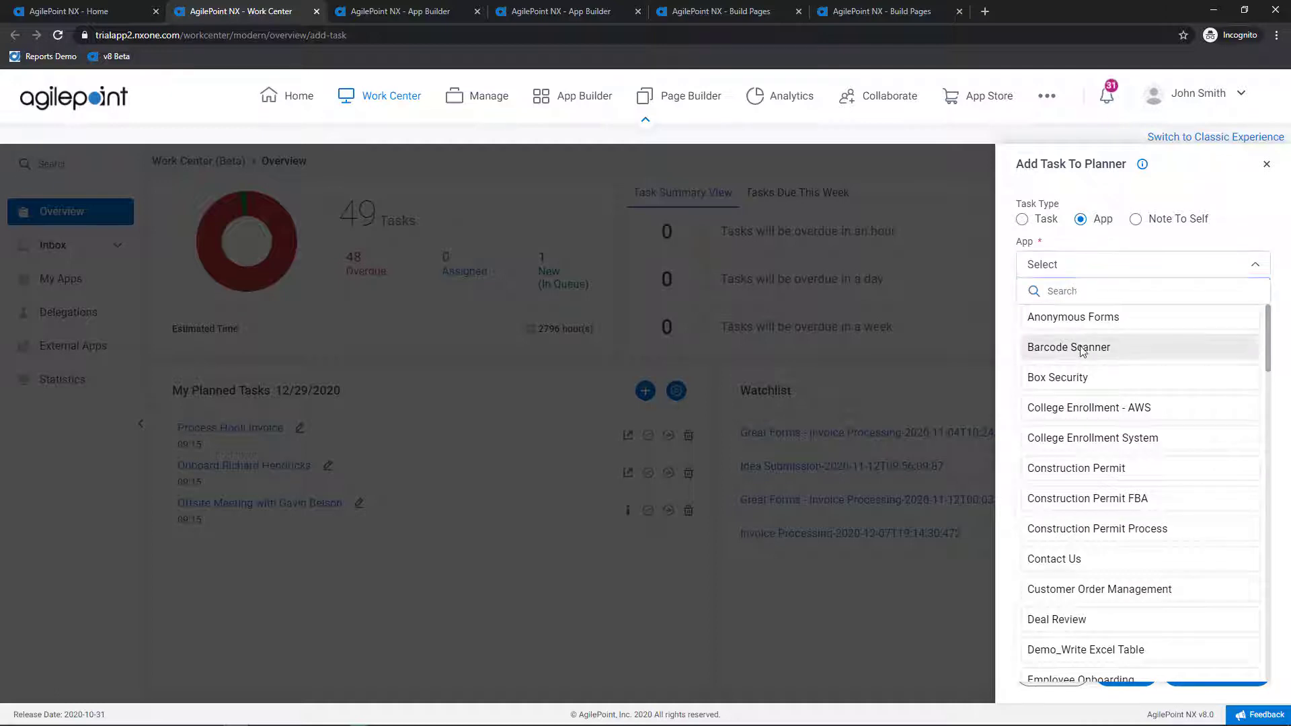
click(1109, 261)
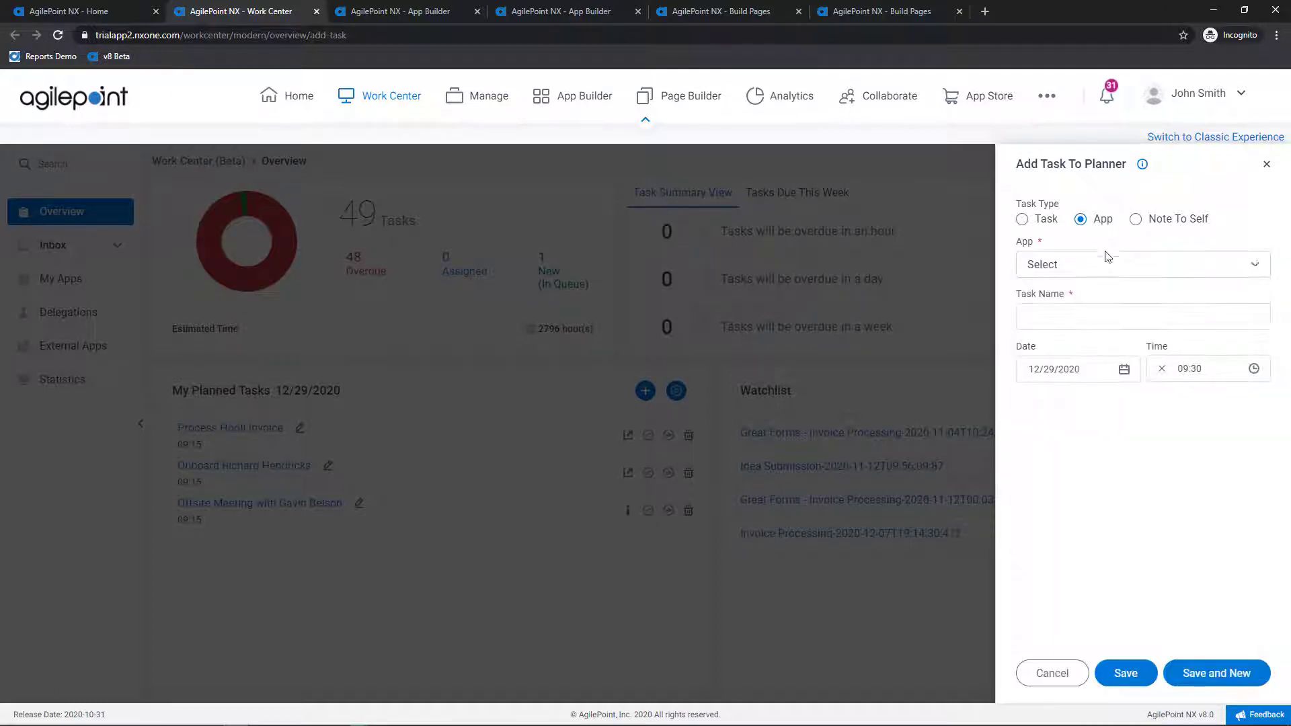
click(1063, 317)
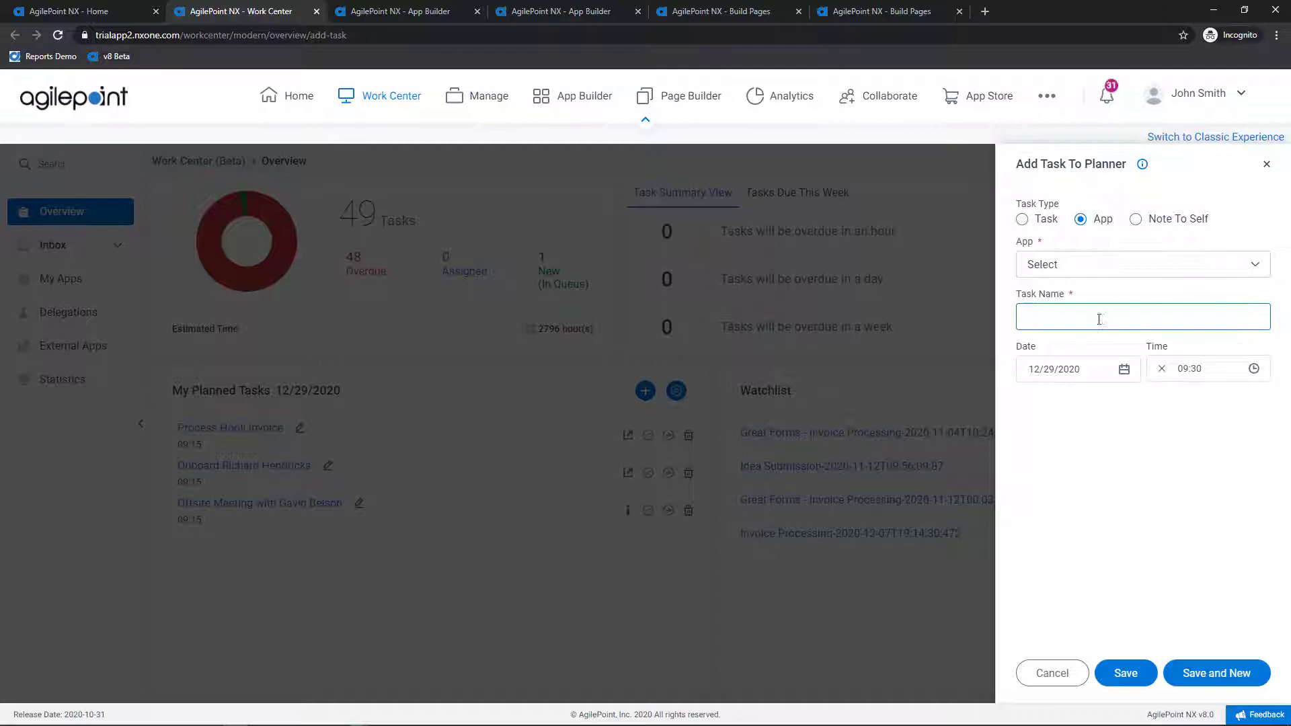
click(1069, 360)
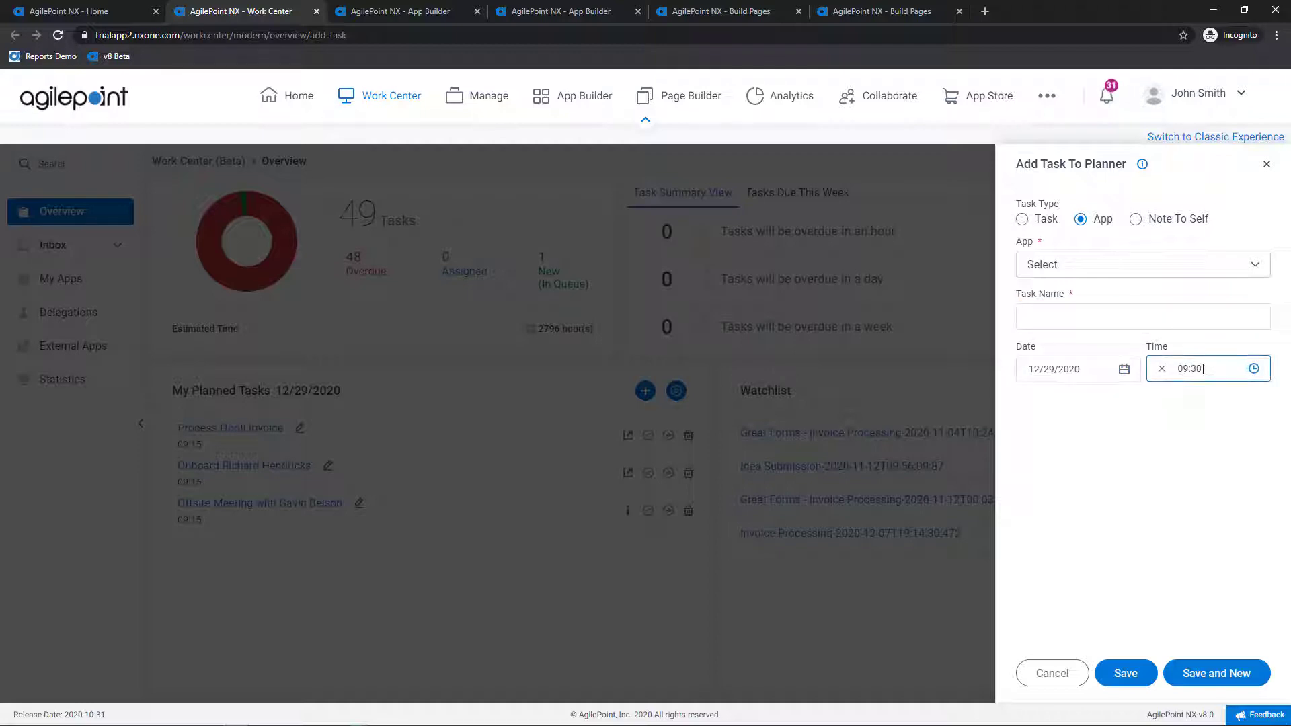
click(1063, 671)
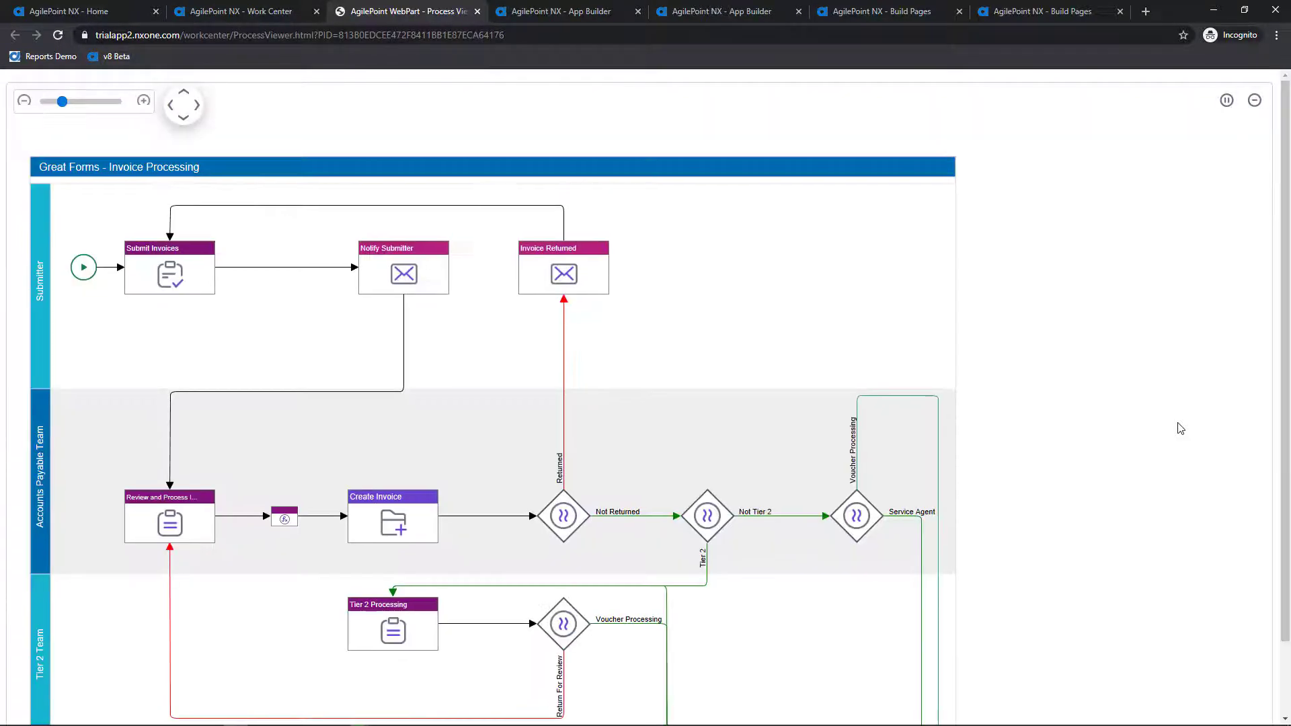
drag(834, 668, 845, 608)
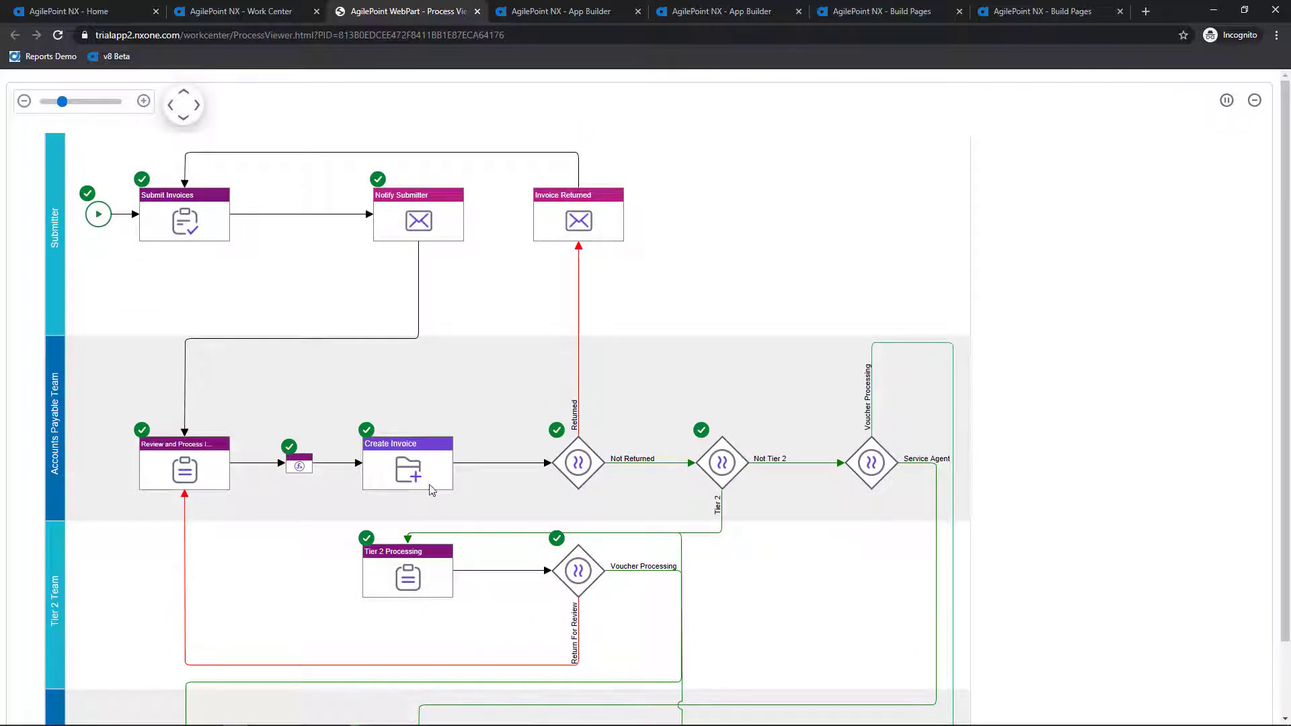
click(183, 463)
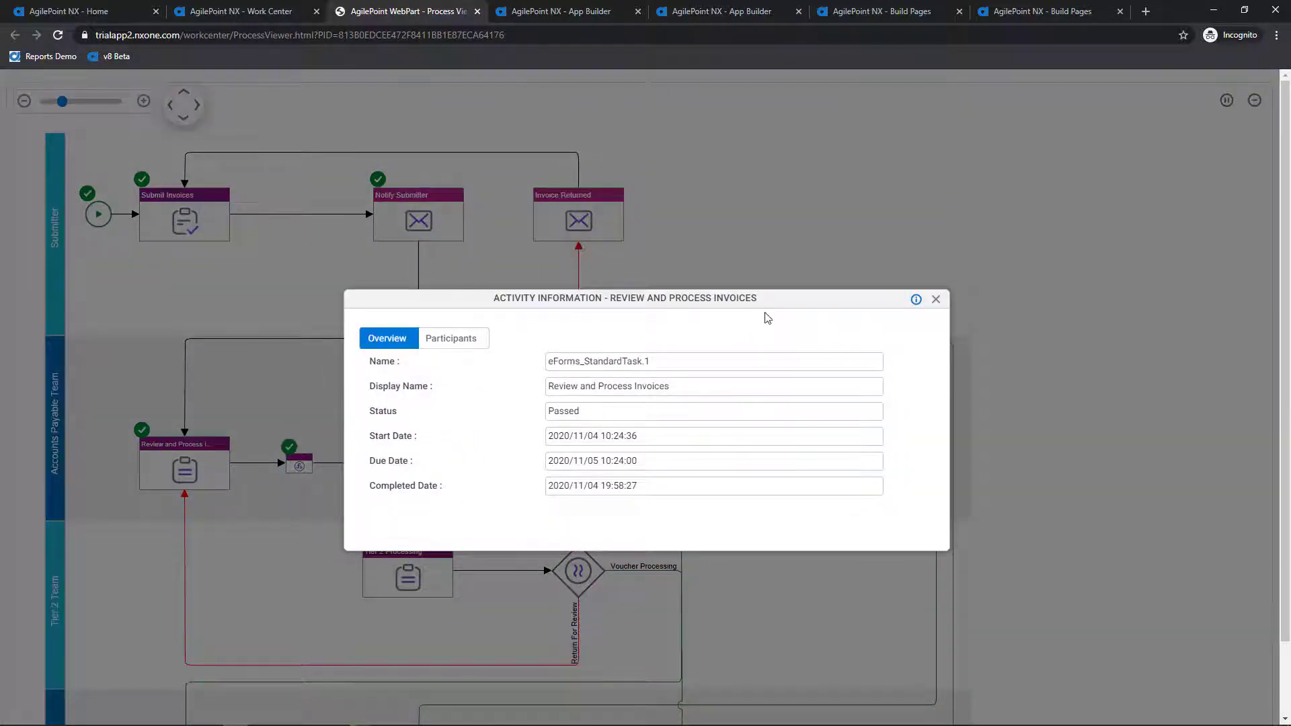
click(935, 299)
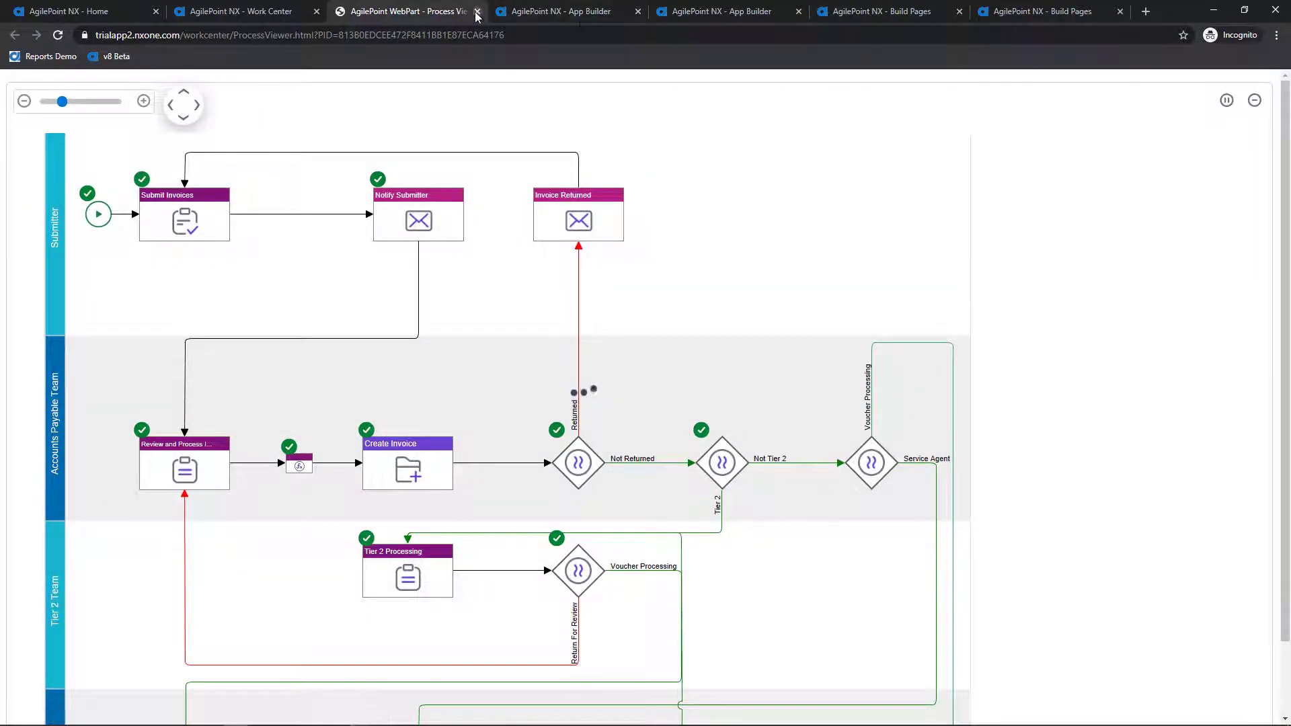
click(477, 12)
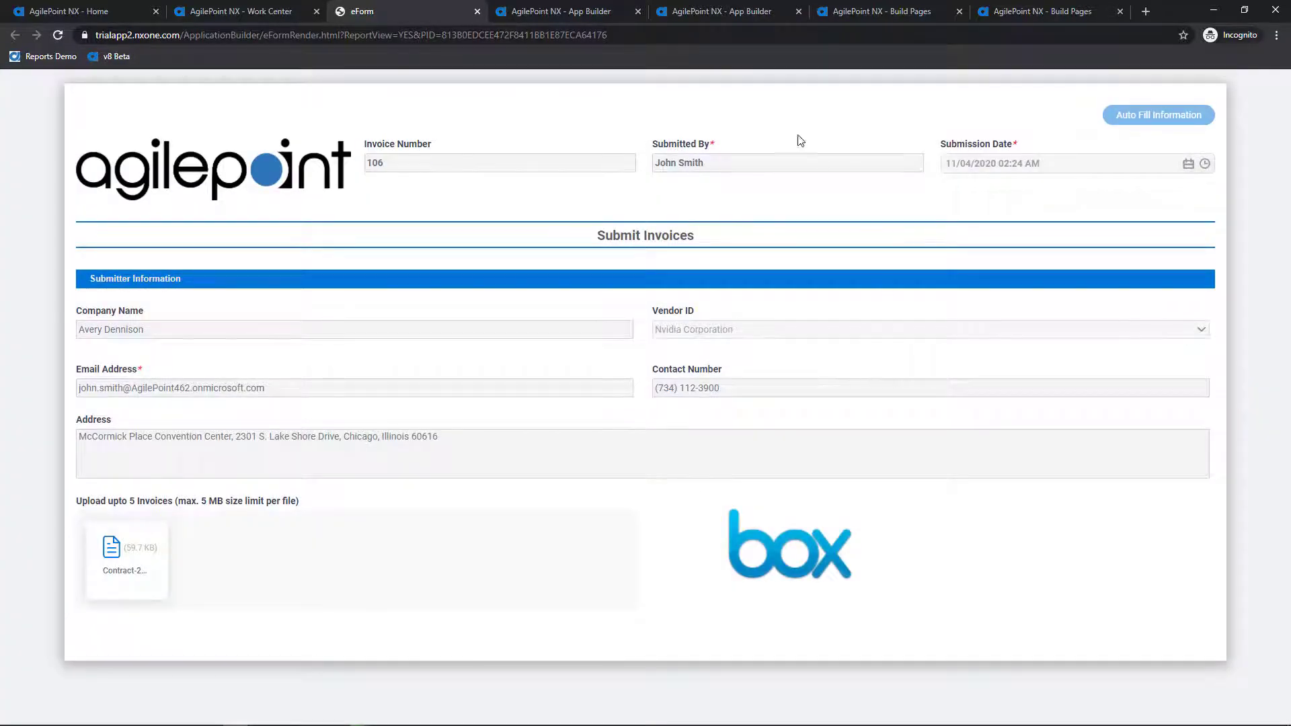
Close the eForm and open the Inbox Tasks board in Work Center
click(477, 11)
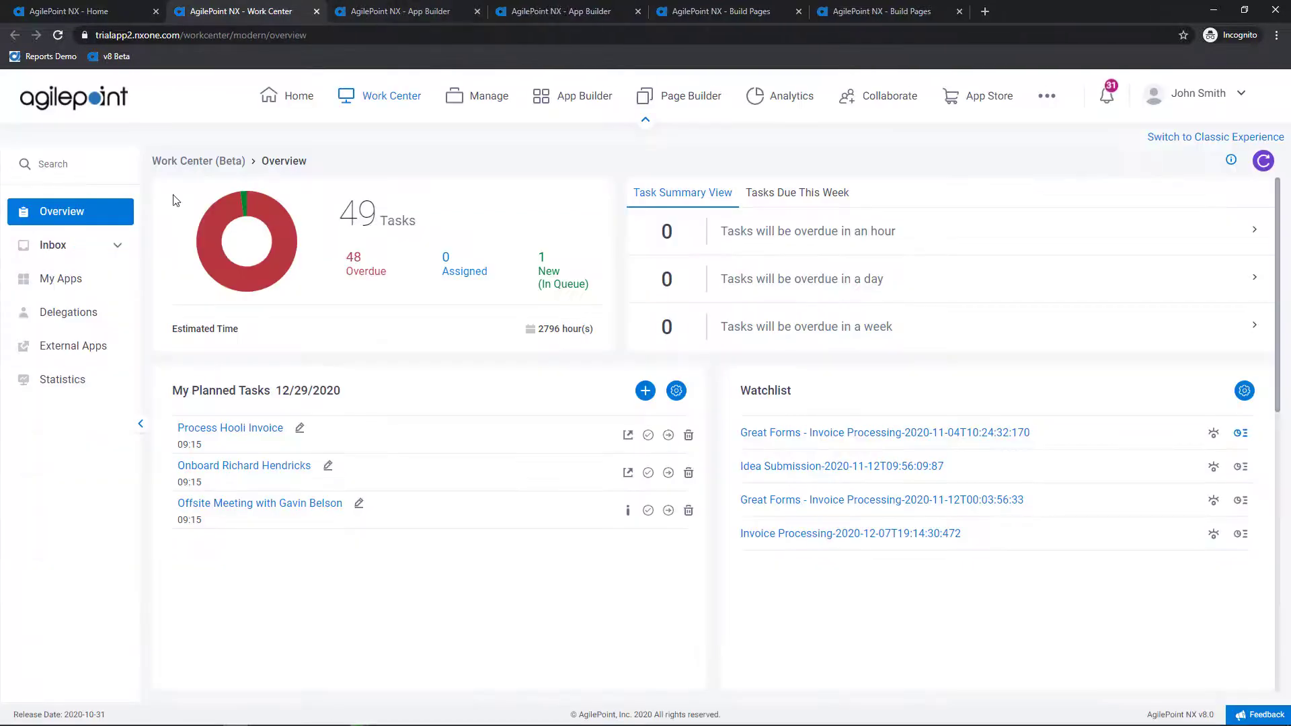
click(66, 251)
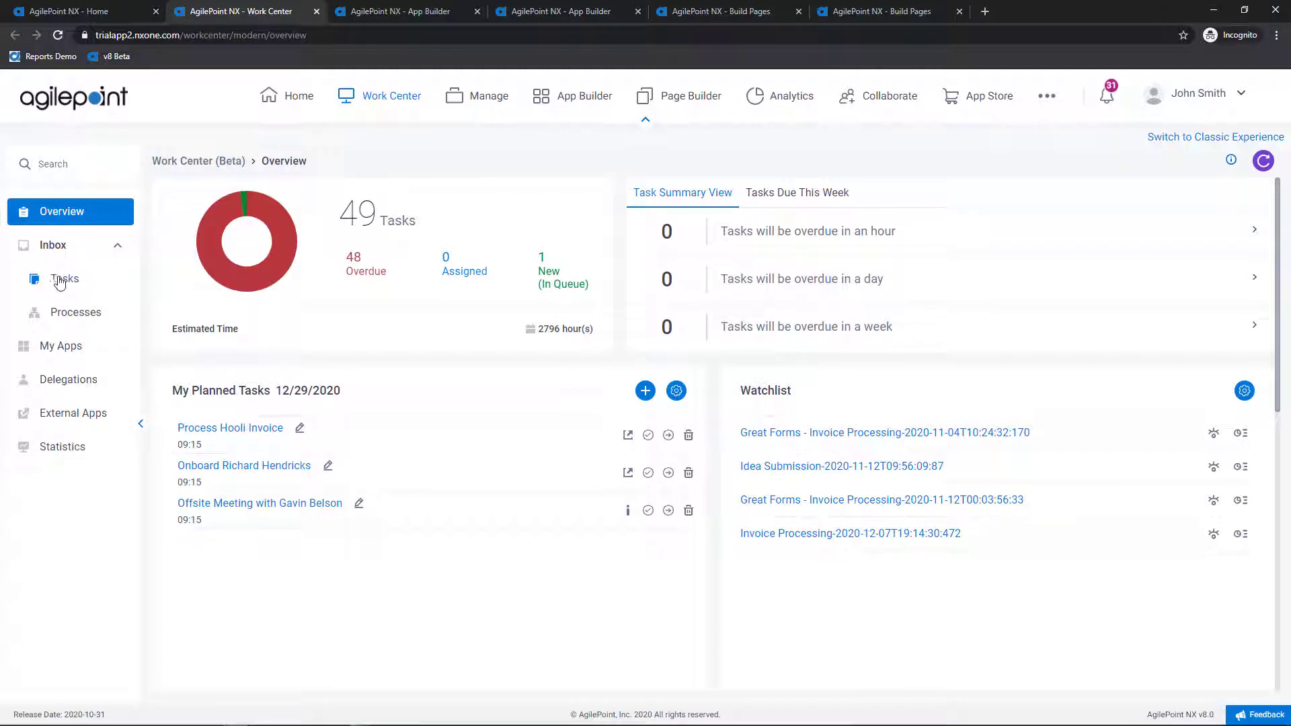
click(62, 273)
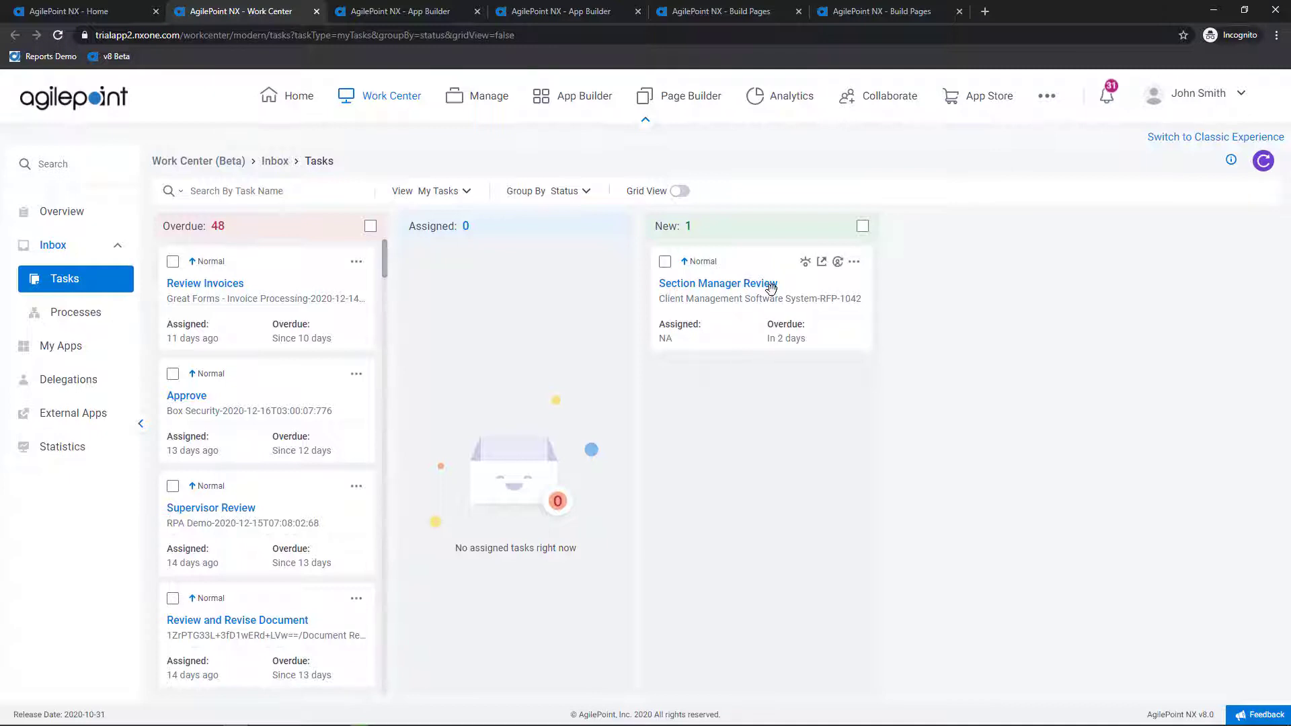
Move Section Manager Review to Assigned and back to New, then view My Apps
drag(772, 288, 517, 323)
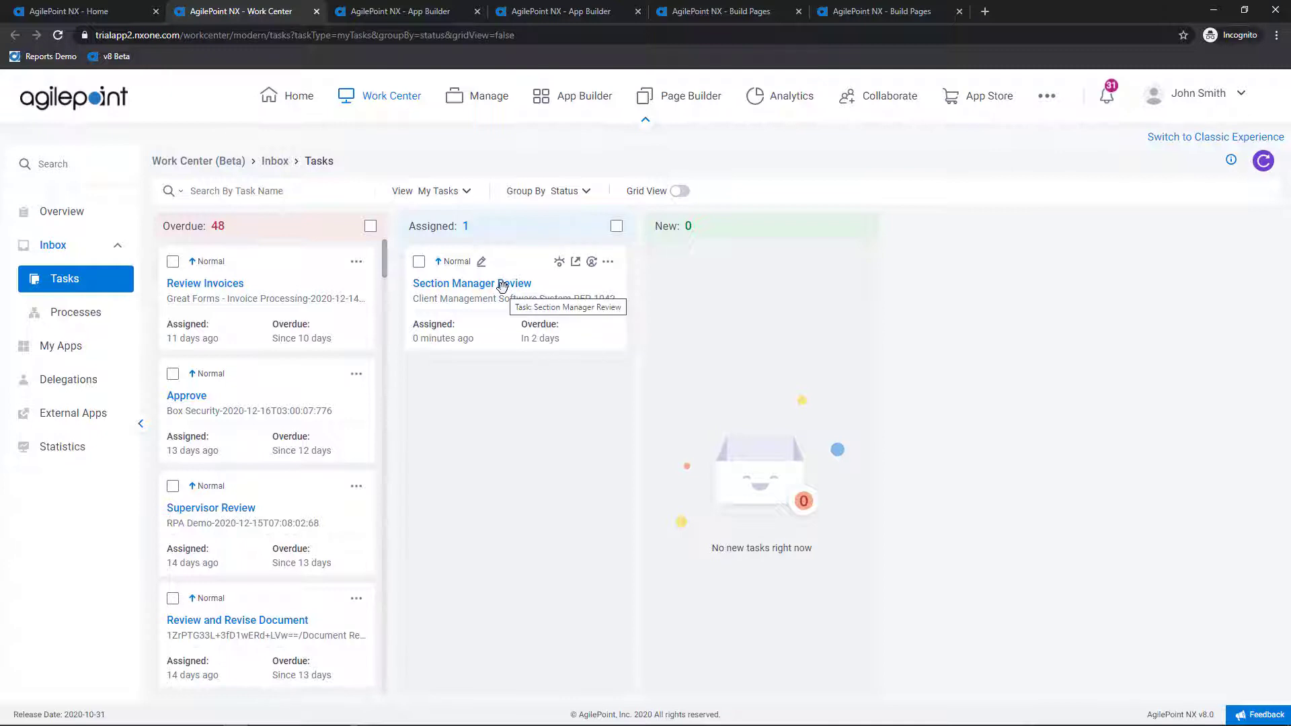
drag(502, 286, 749, 288)
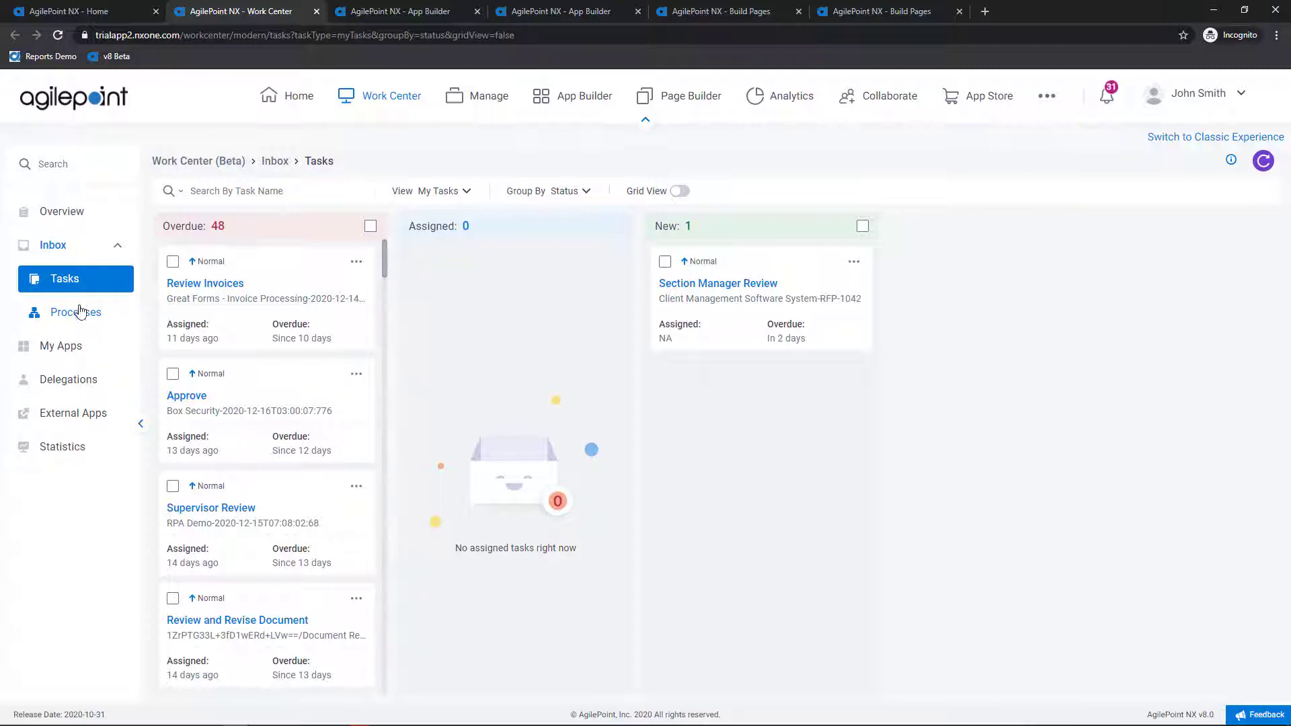
click(78, 353)
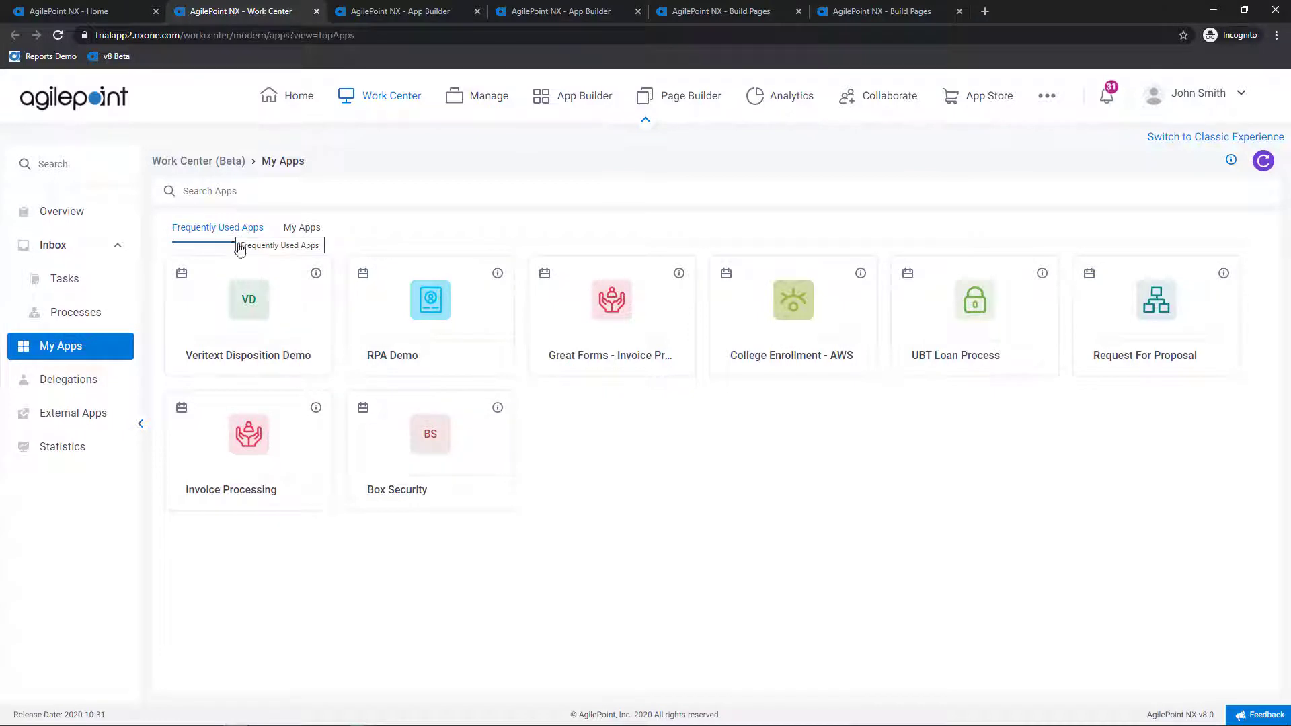
View all apps and the process statistics, then bring up the Invoice Processing diagram in App Builder
click(301, 229)
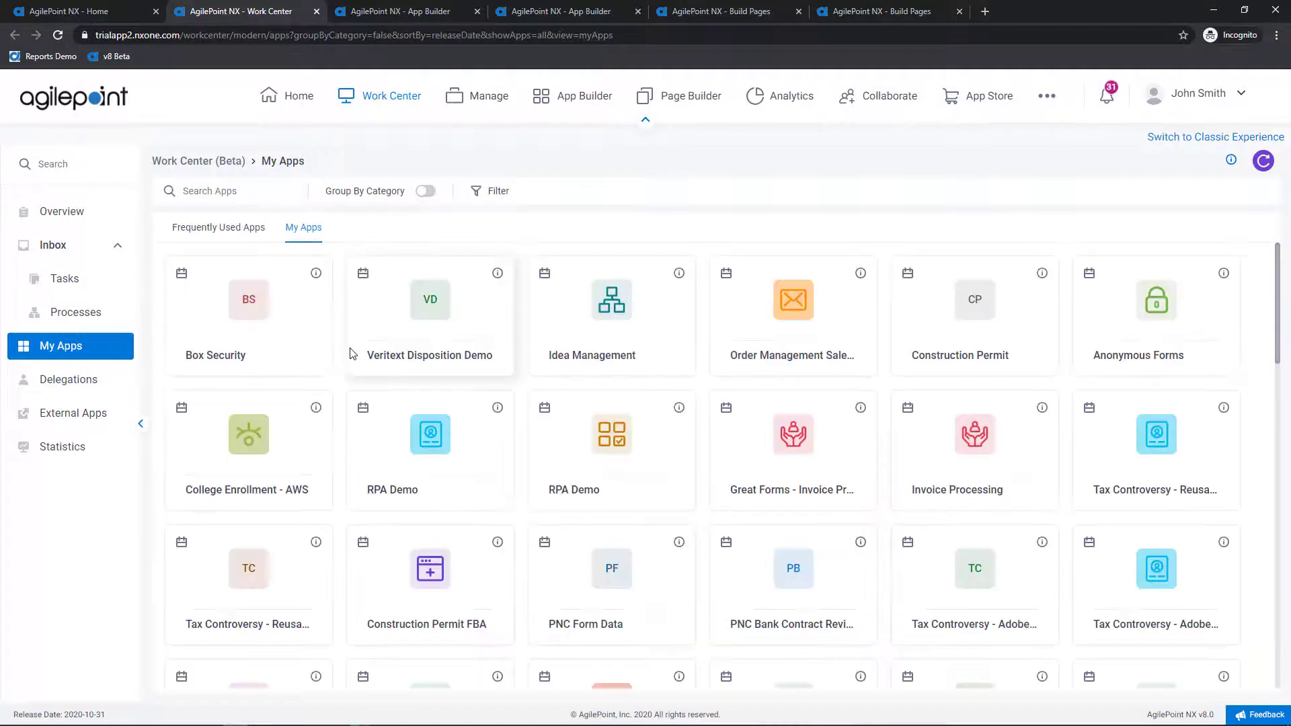
click(70, 448)
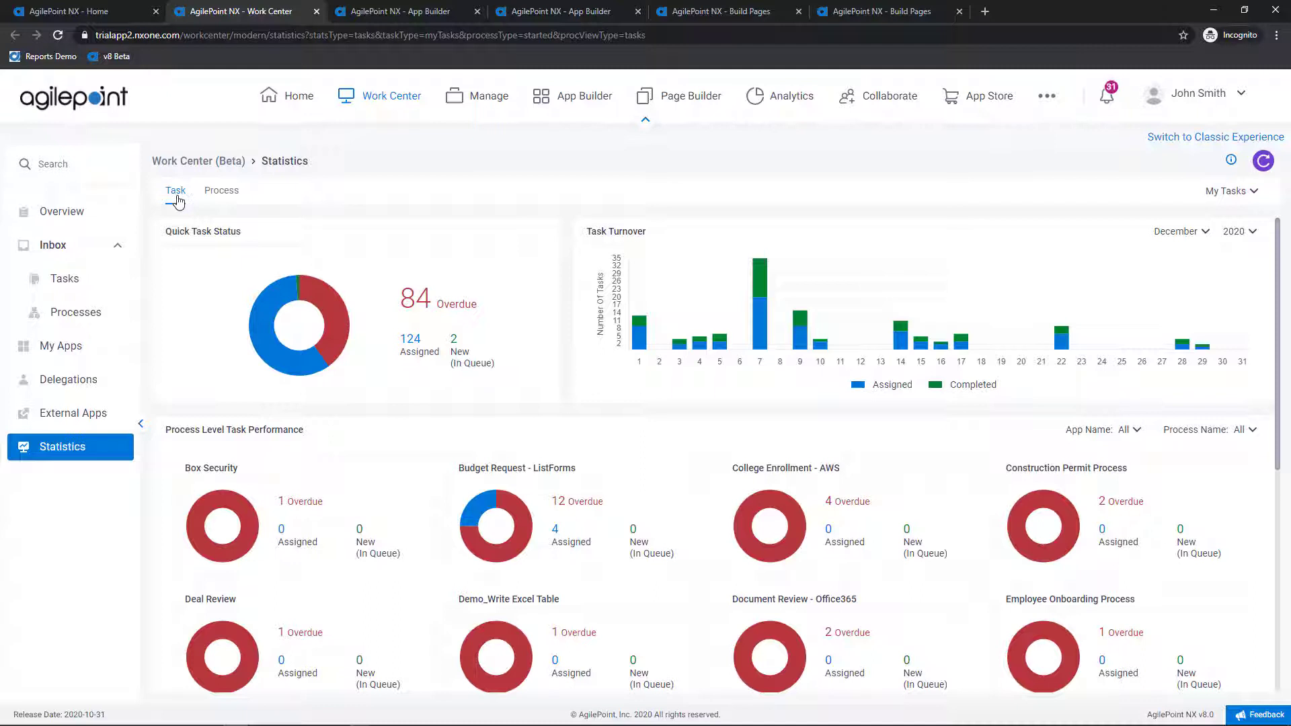
click(225, 192)
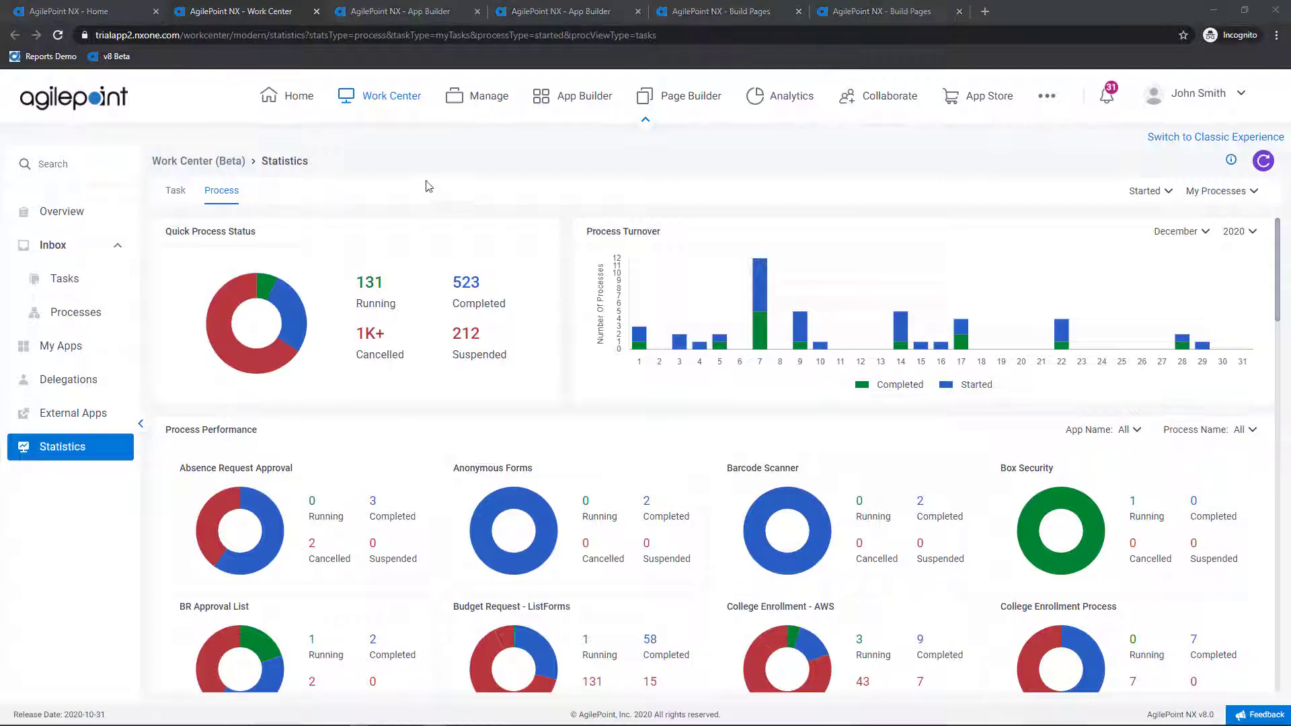
click(414, 12)
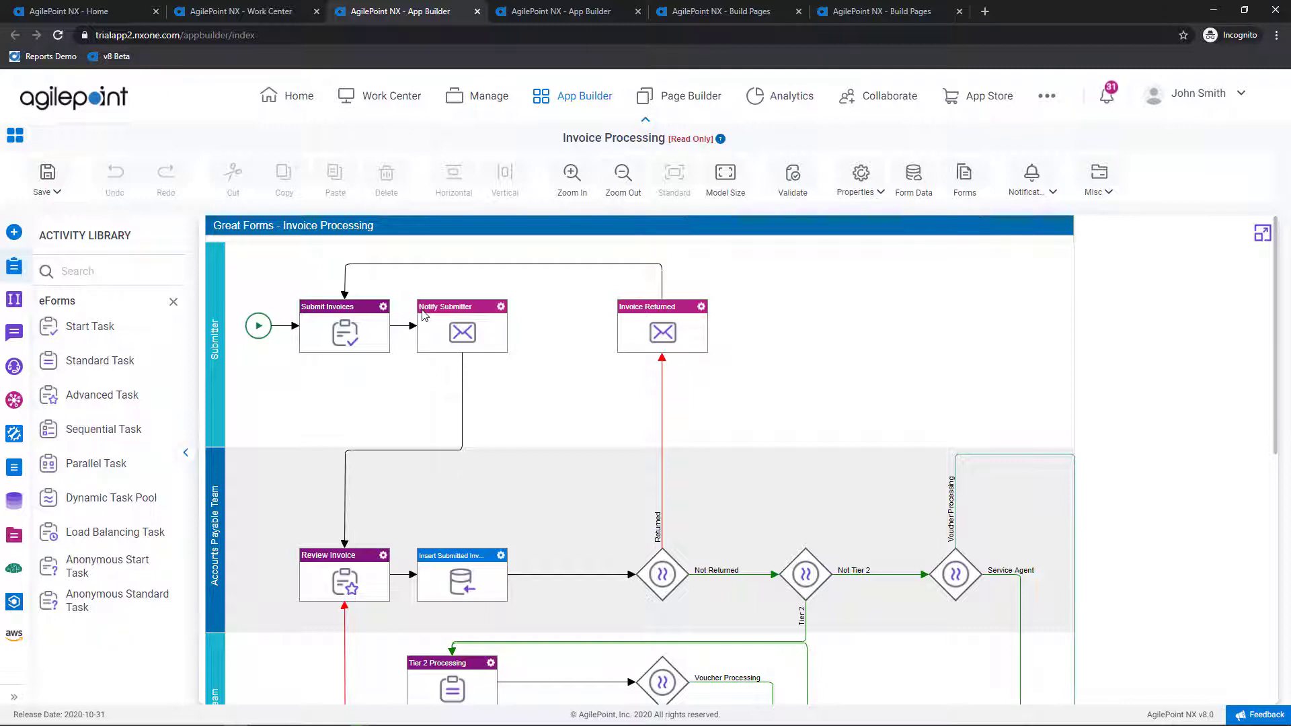
Open the Activity Library's connector list and scroll through it to Salesforce
click(14, 235)
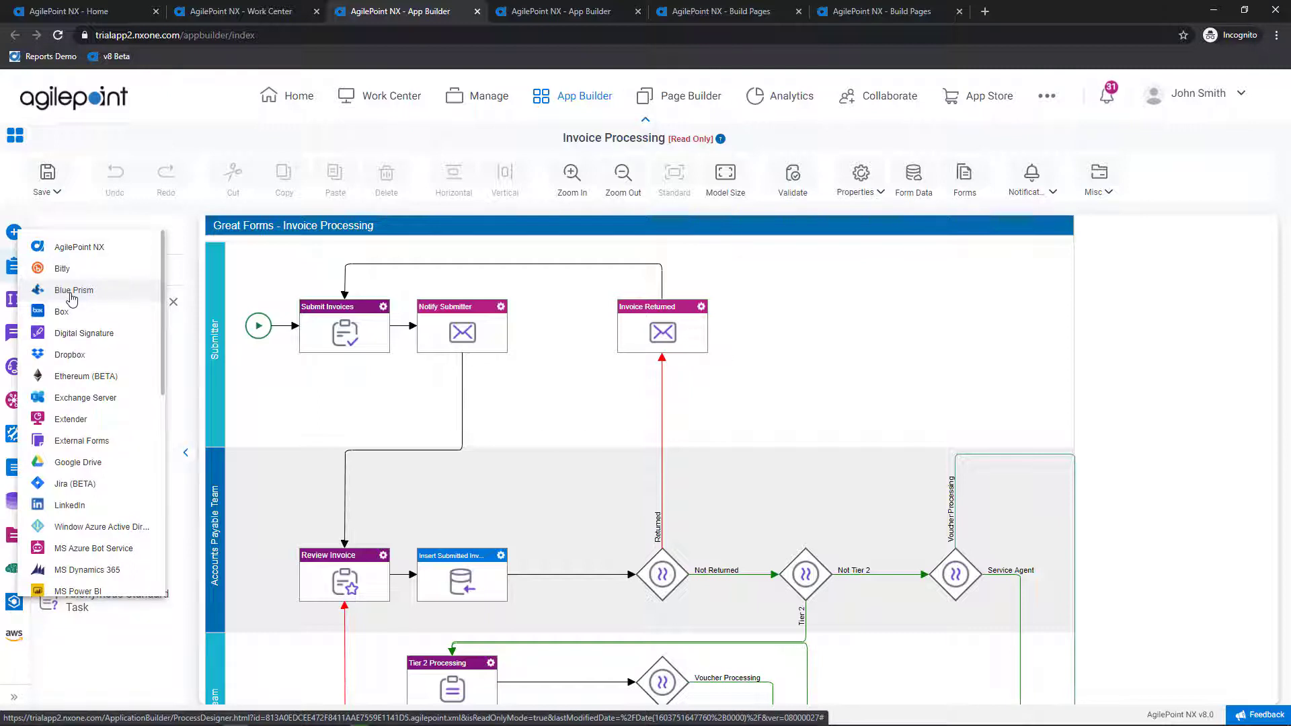
scroll(79, 306, down, 1)
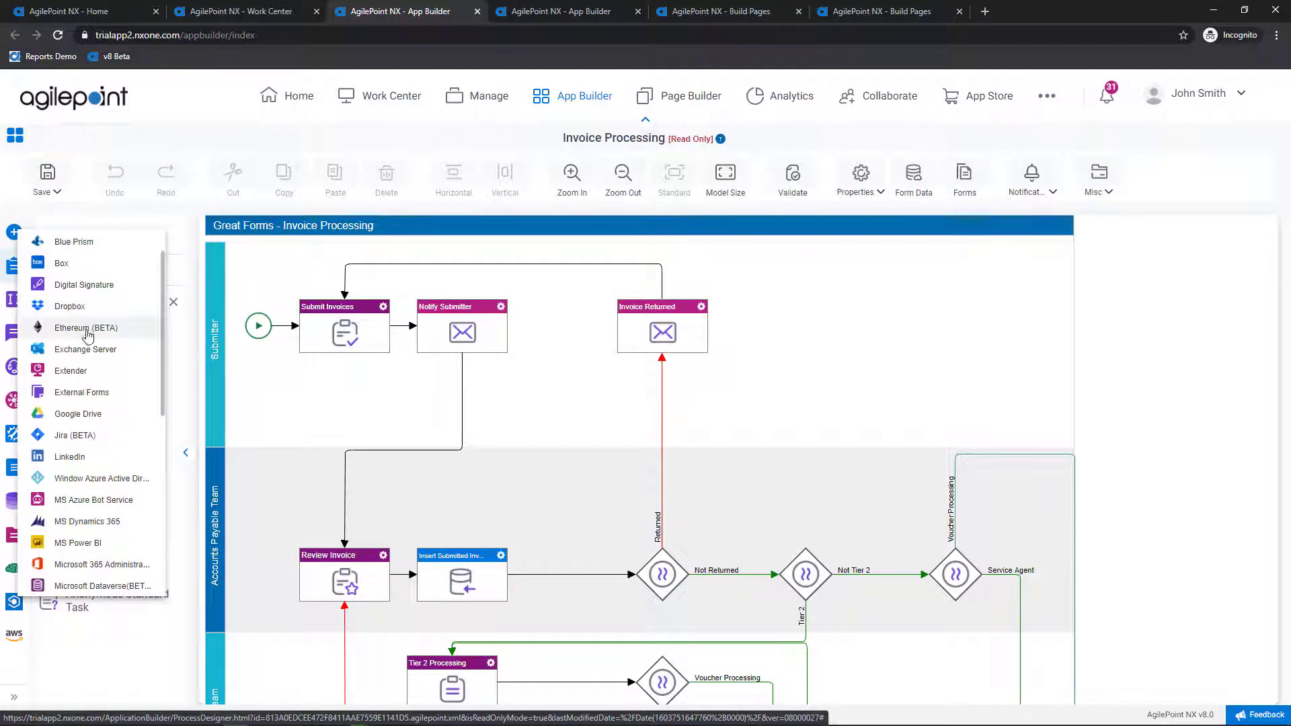
scroll(87, 390, down, 1)
scroll(88, 388, down, 2)
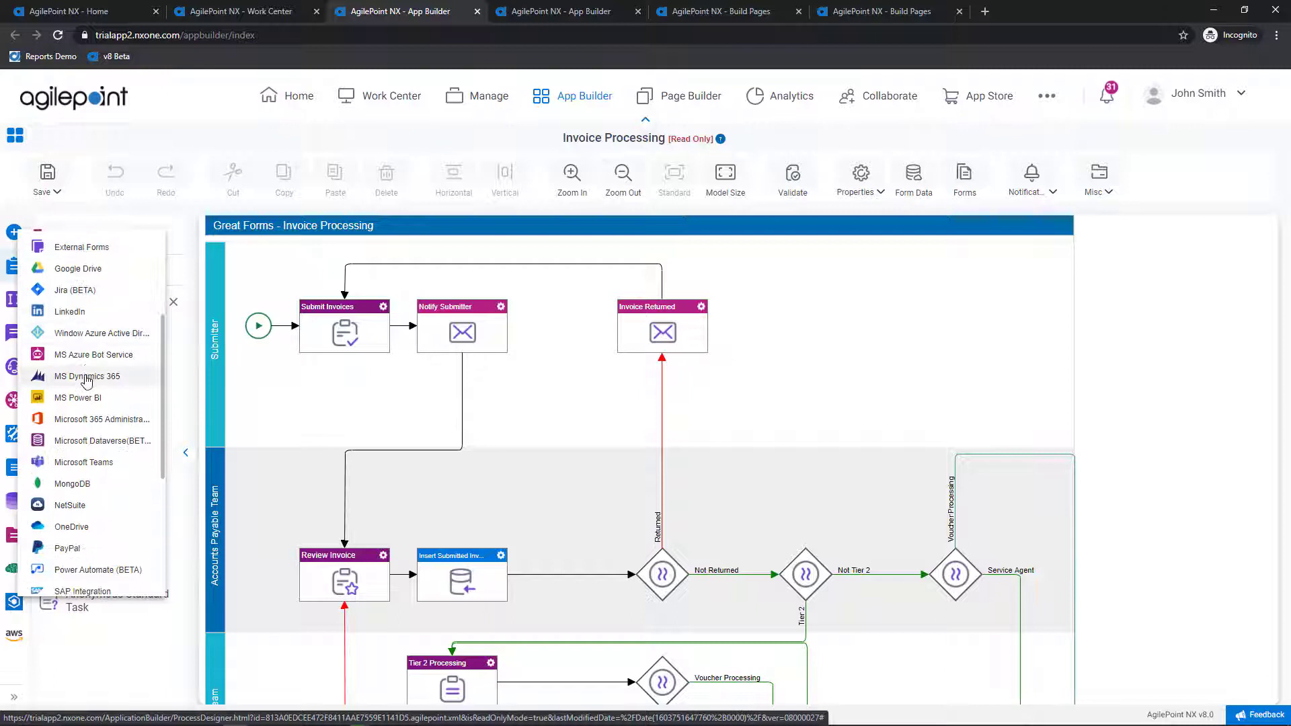
scroll(88, 384, down, 1)
scroll(87, 380, down, 1)
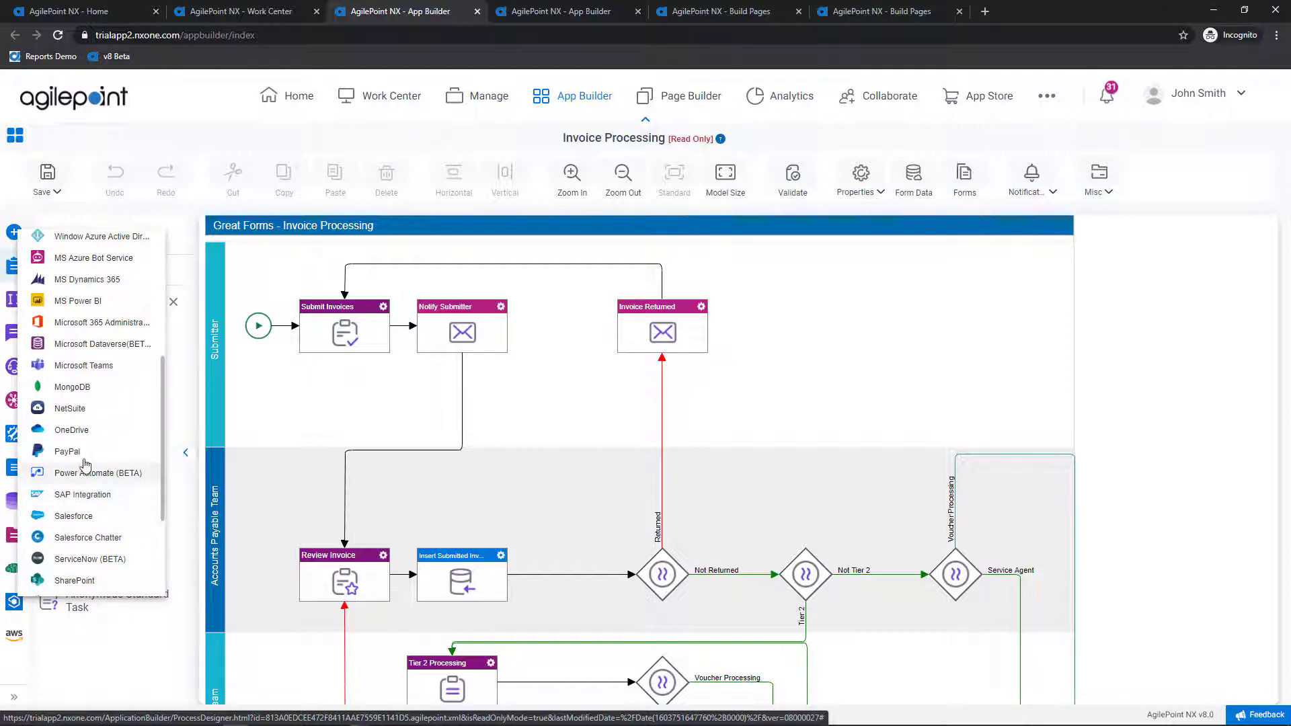
scroll(87, 436, up, 4)
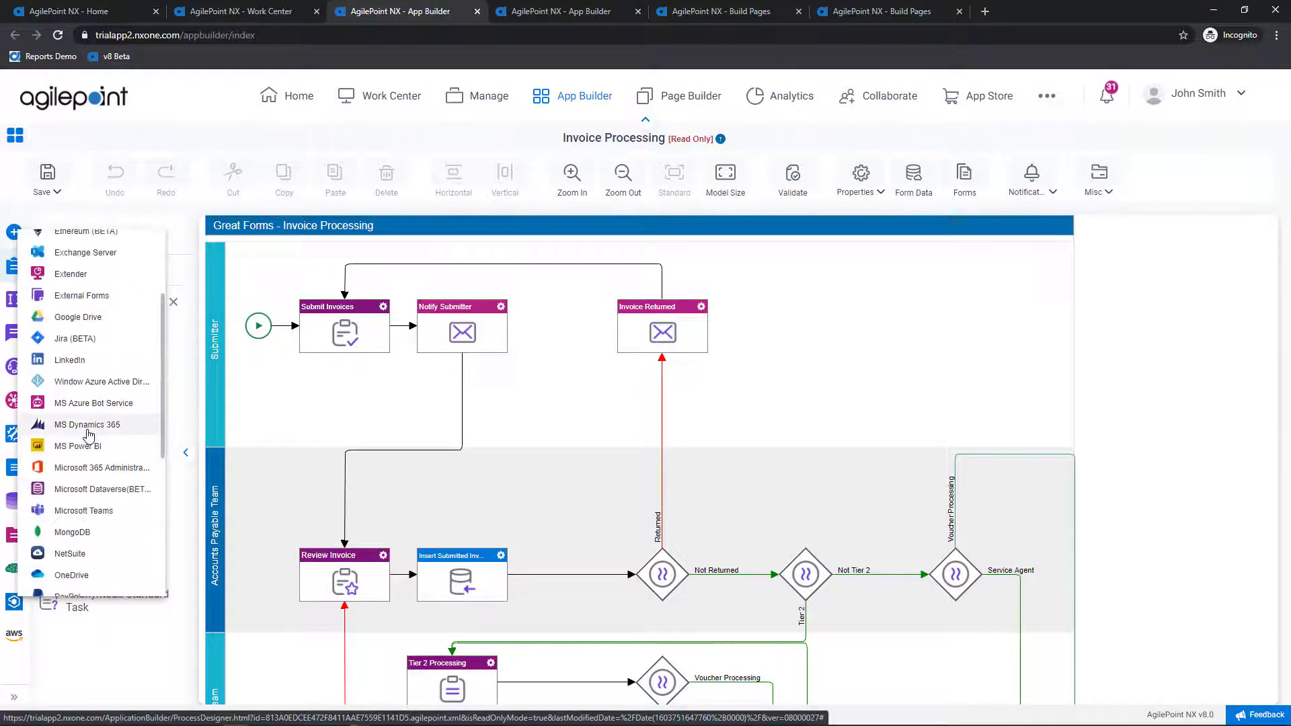
scroll(87, 434, up, 1)
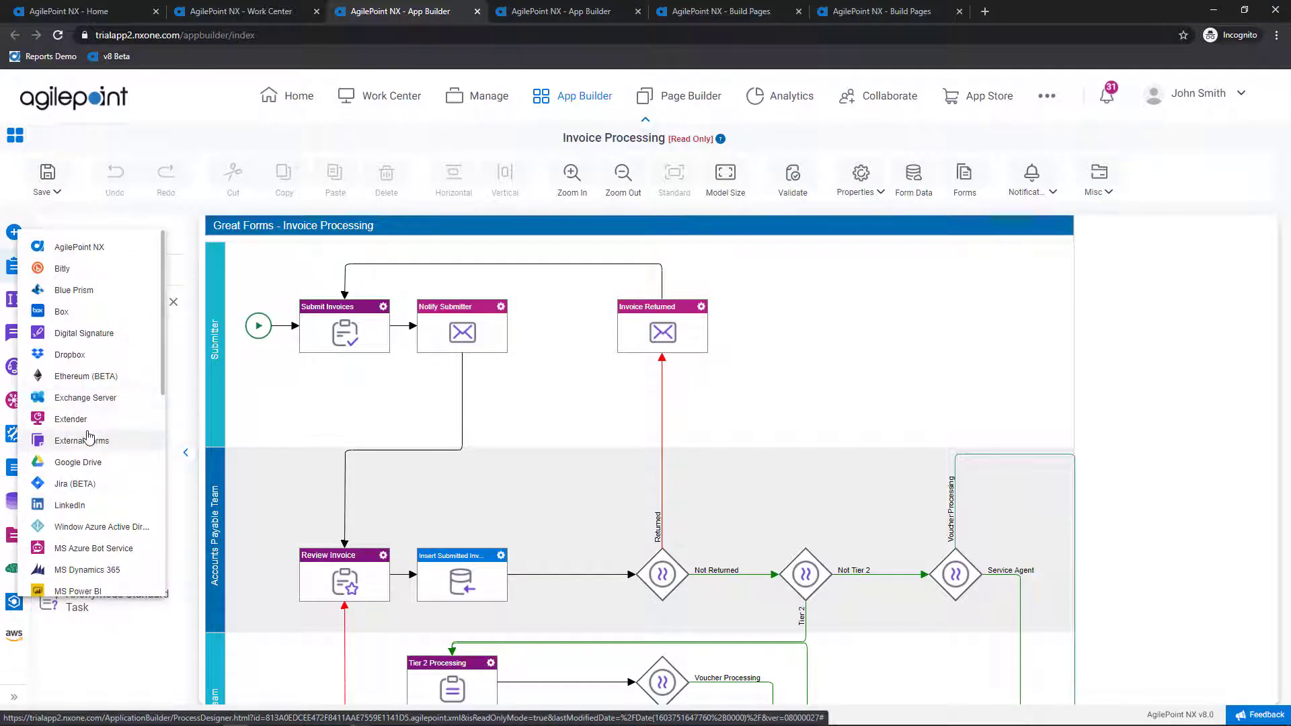
scroll(88, 435, down, 2)
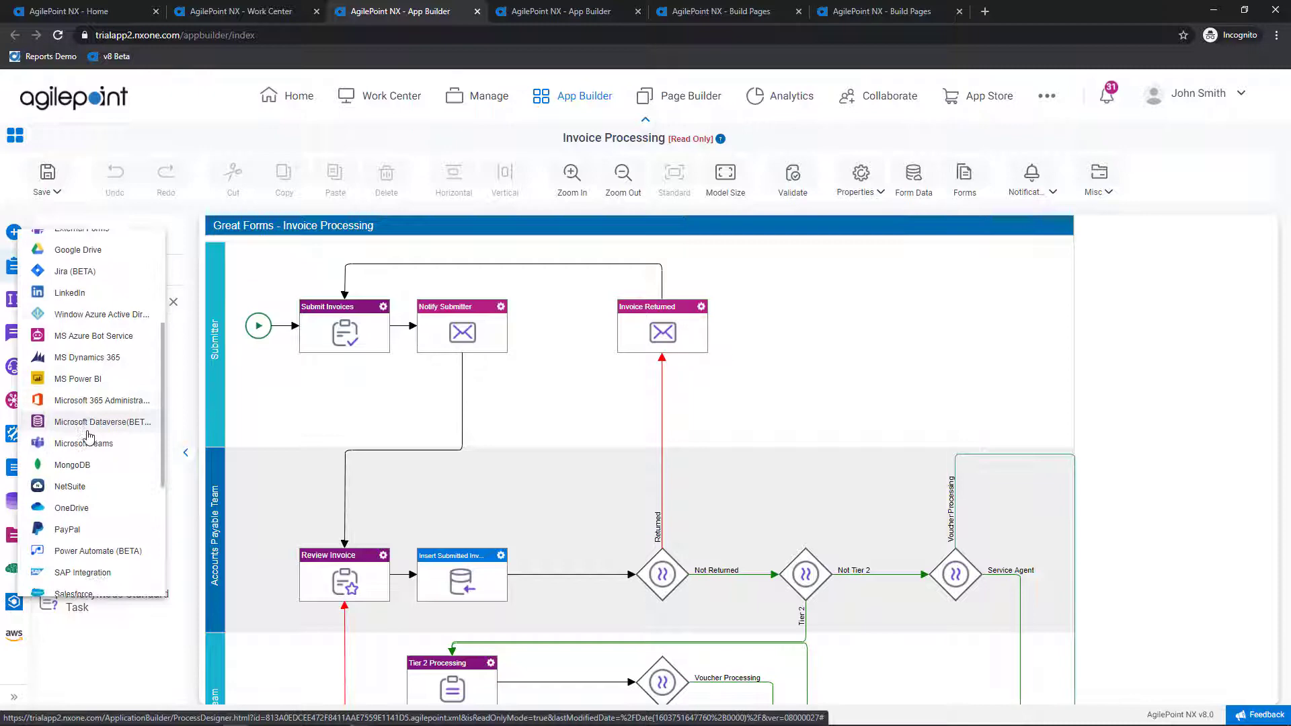
scroll(90, 436, down, 5)
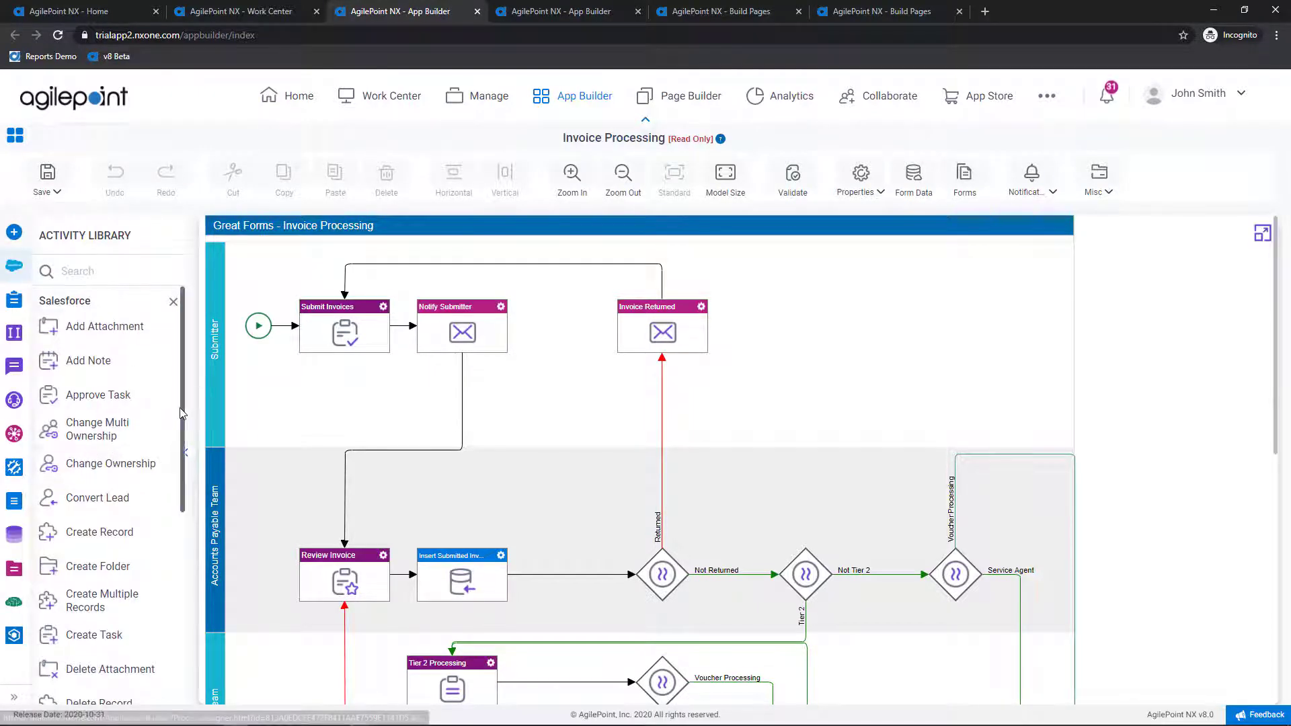
Scroll the Salesforce activities, then switch the library to Common activities like Email, Condition and Timer
drag(183, 413, 170, 478)
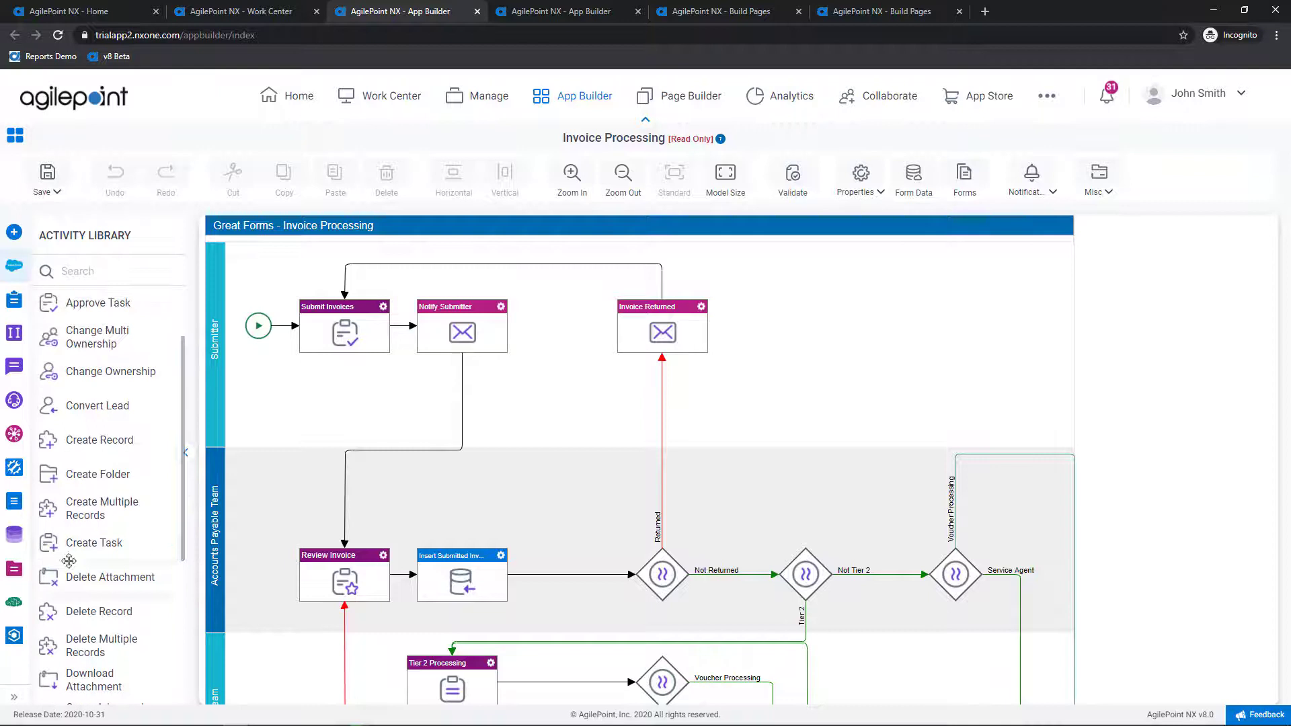
click(16, 571)
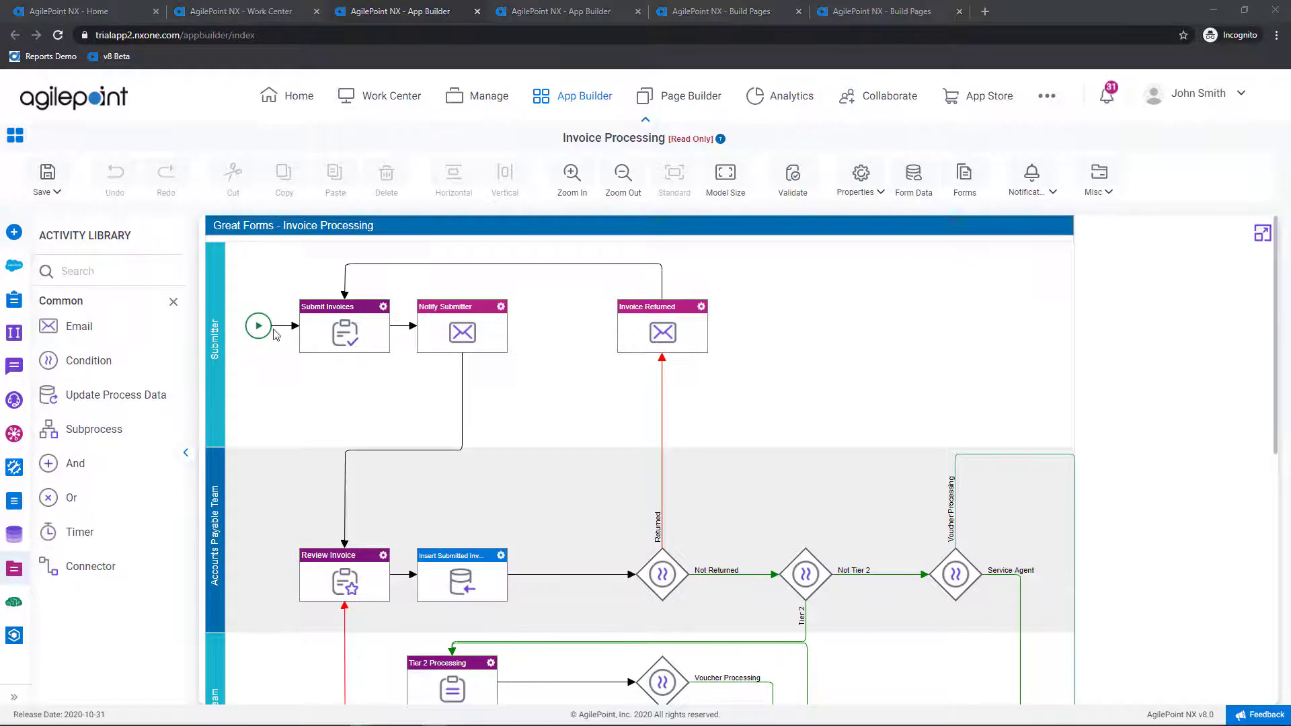
Show the eForms activities (Start Task, Standard Task, Parallel Task) and expand the Misc options
click(15, 302)
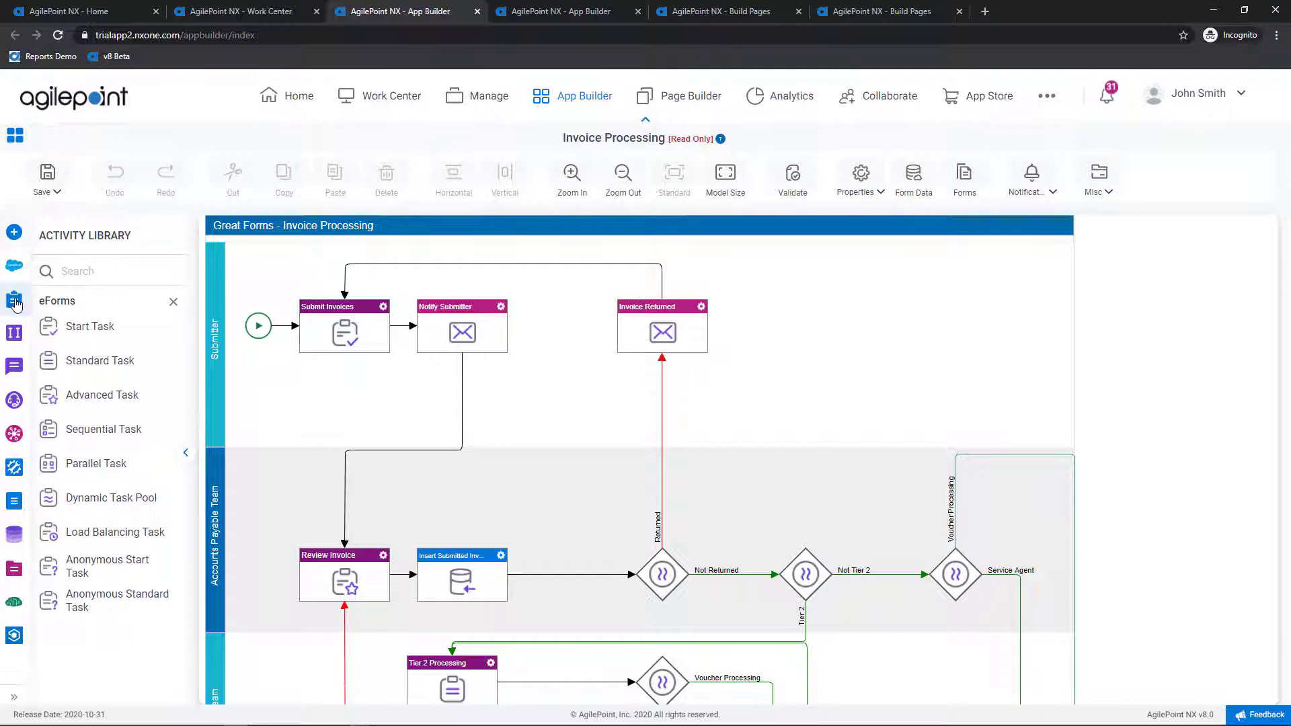
click(1100, 176)
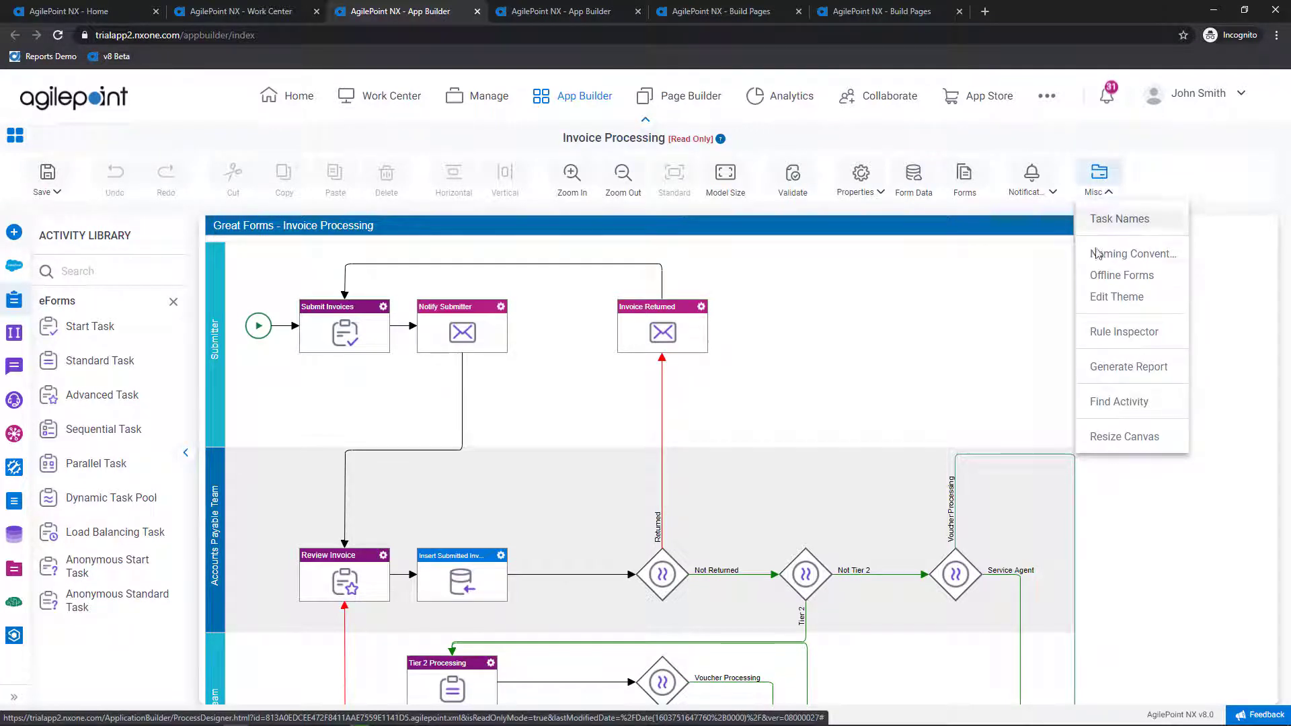
Generate the HTML process model report and scroll through it
click(1114, 364)
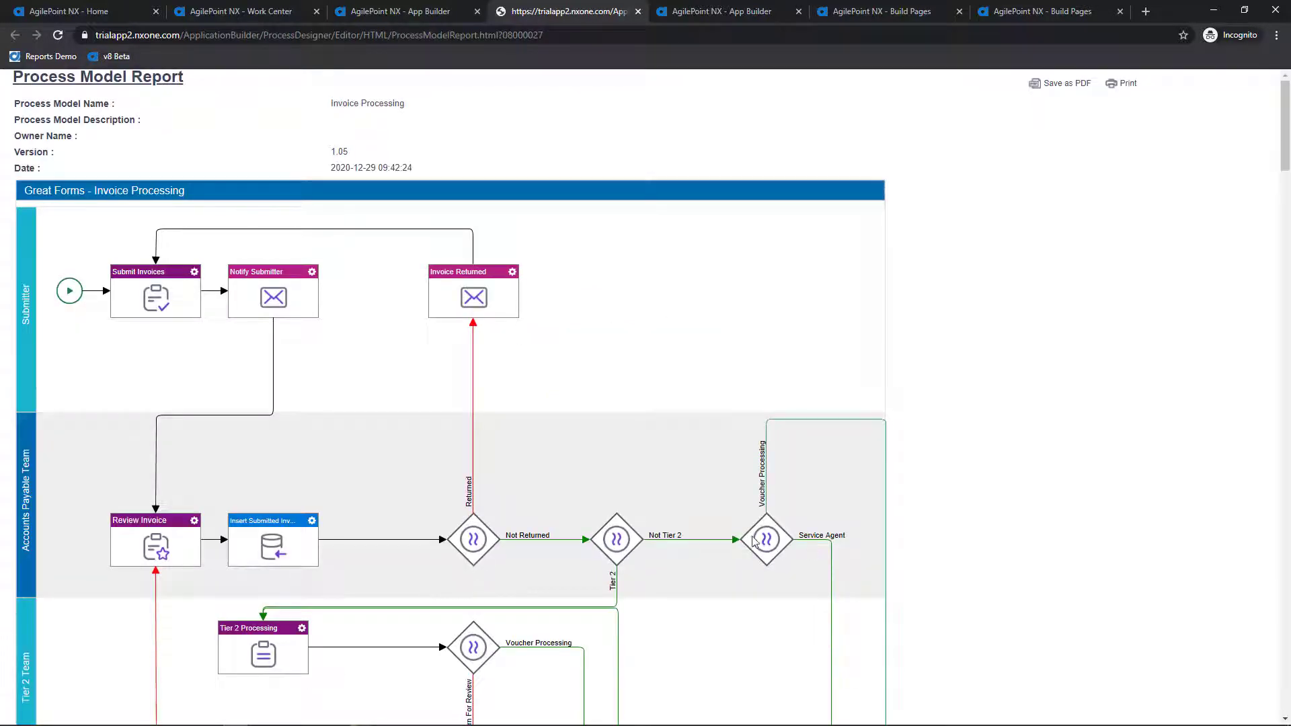
scroll(745, 538, down, 7)
scroll(744, 539, down, 4)
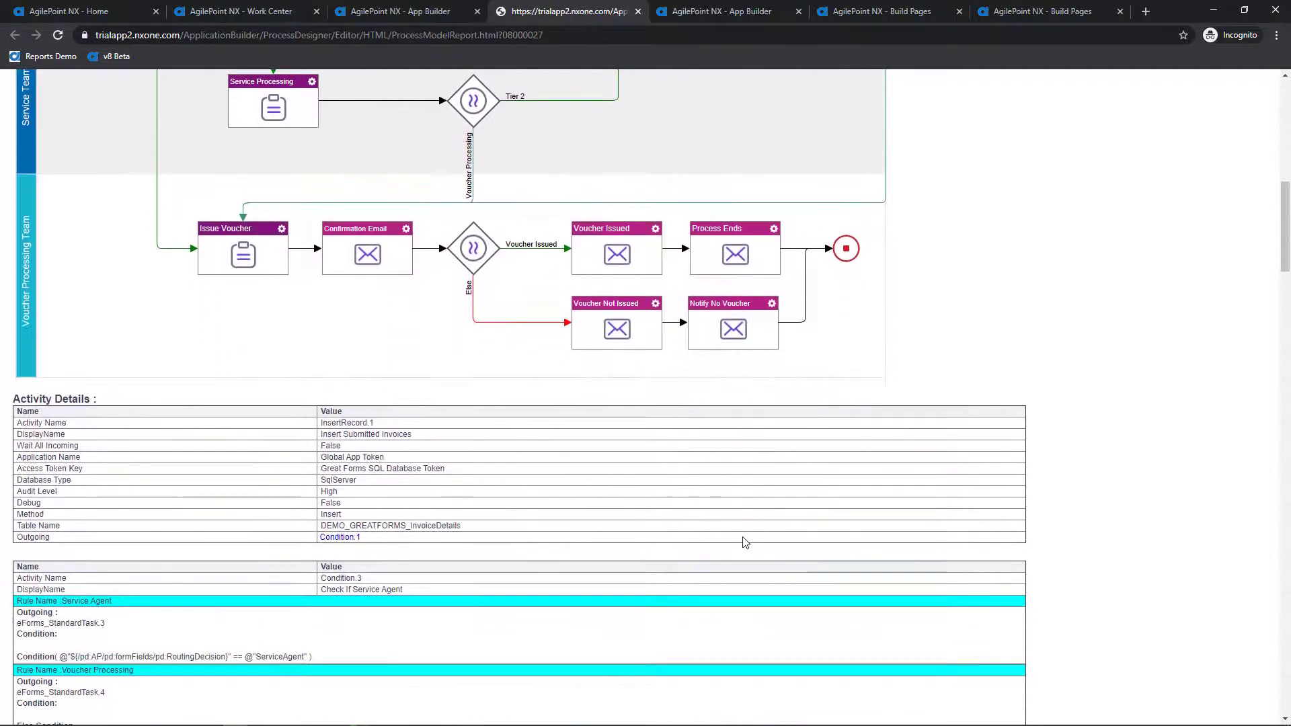
scroll(745, 542, up, 3)
scroll(745, 543, up, 3)
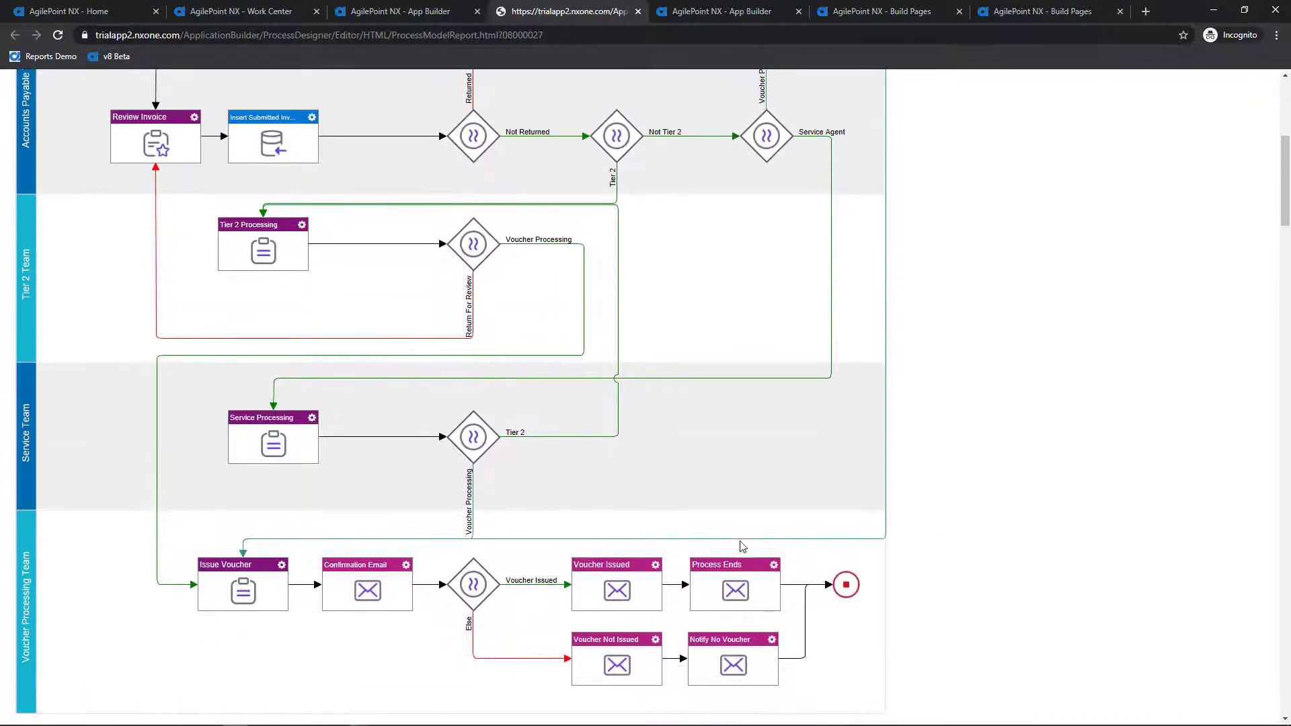
Close the report, dismiss its settings, and switch to the Submit Invoices form designer
click(638, 12)
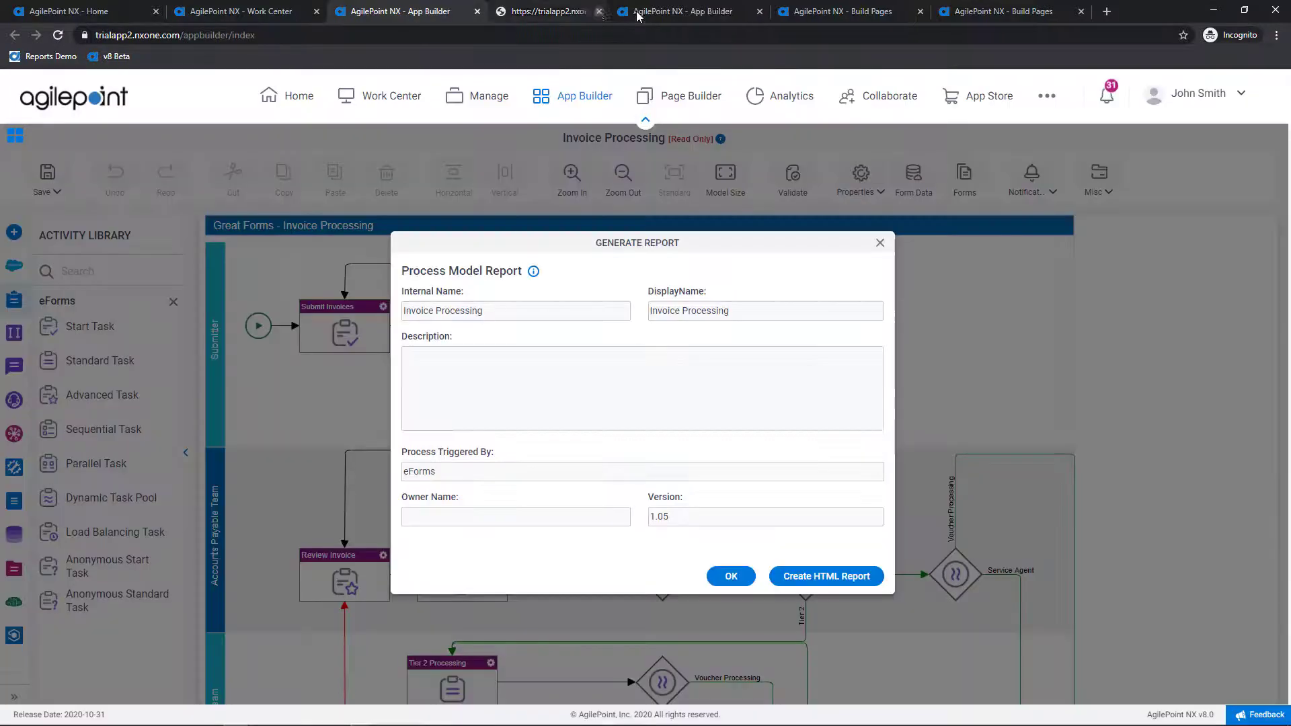
click(732, 576)
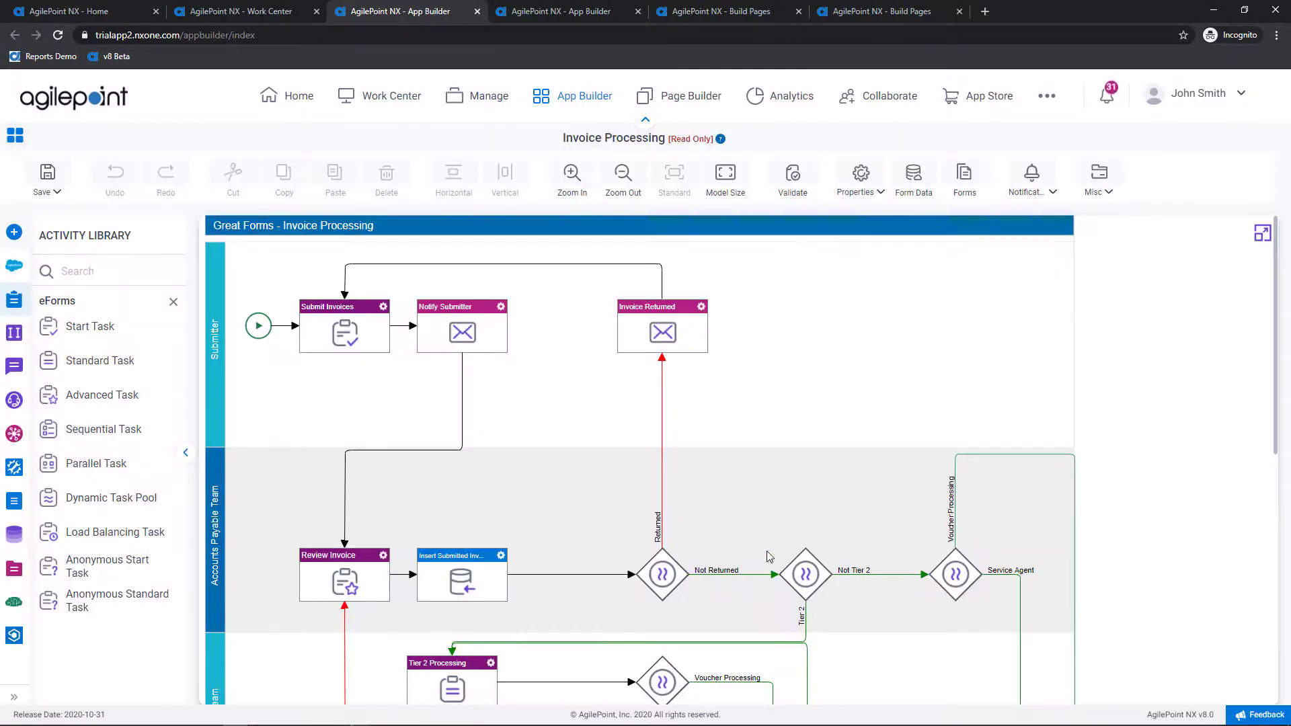
click(580, 11)
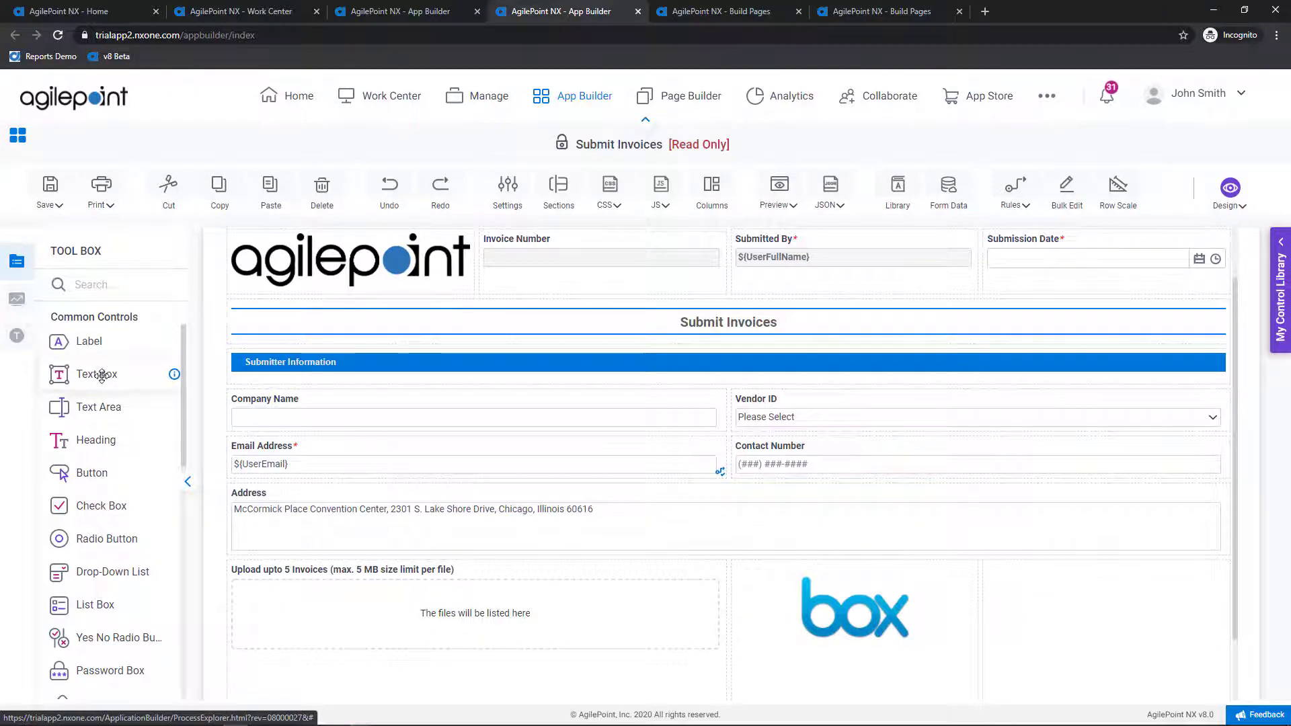
Scroll through the Tool Box's Common Controls in the Submit Invoices form designer
scroll(103, 375, down, 1)
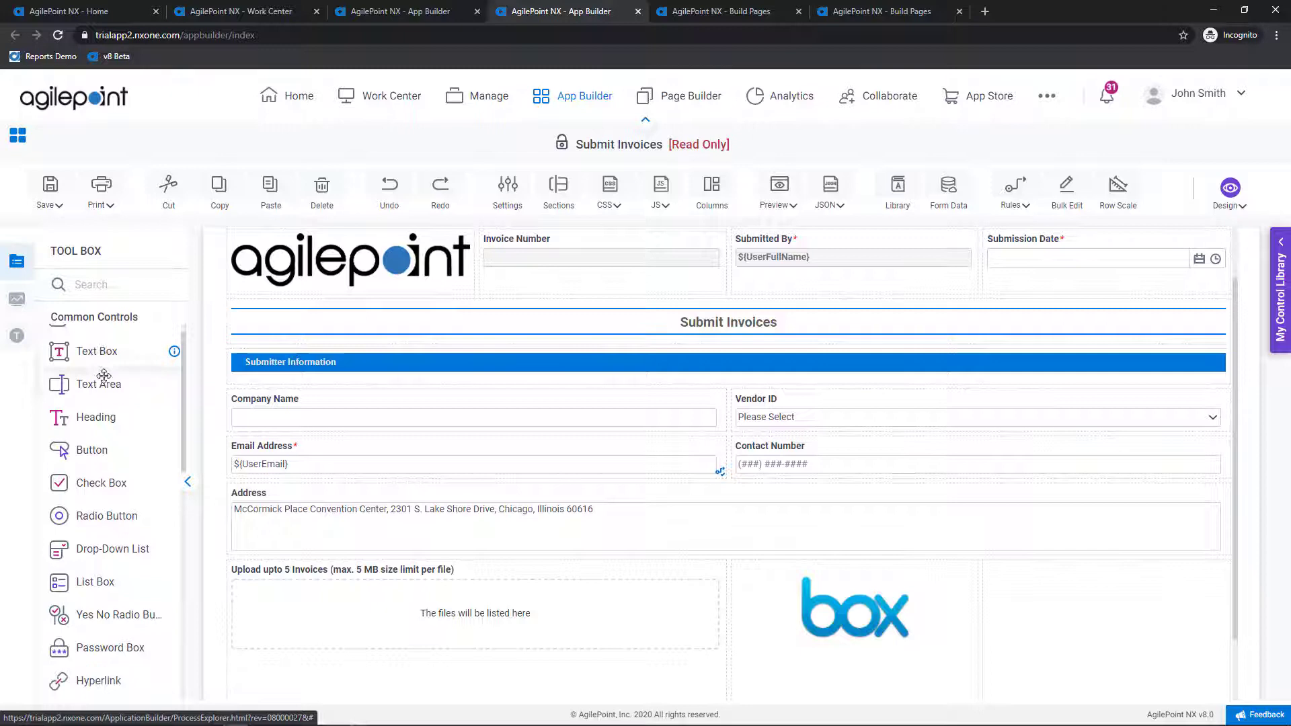
scroll(104, 376, down, 2)
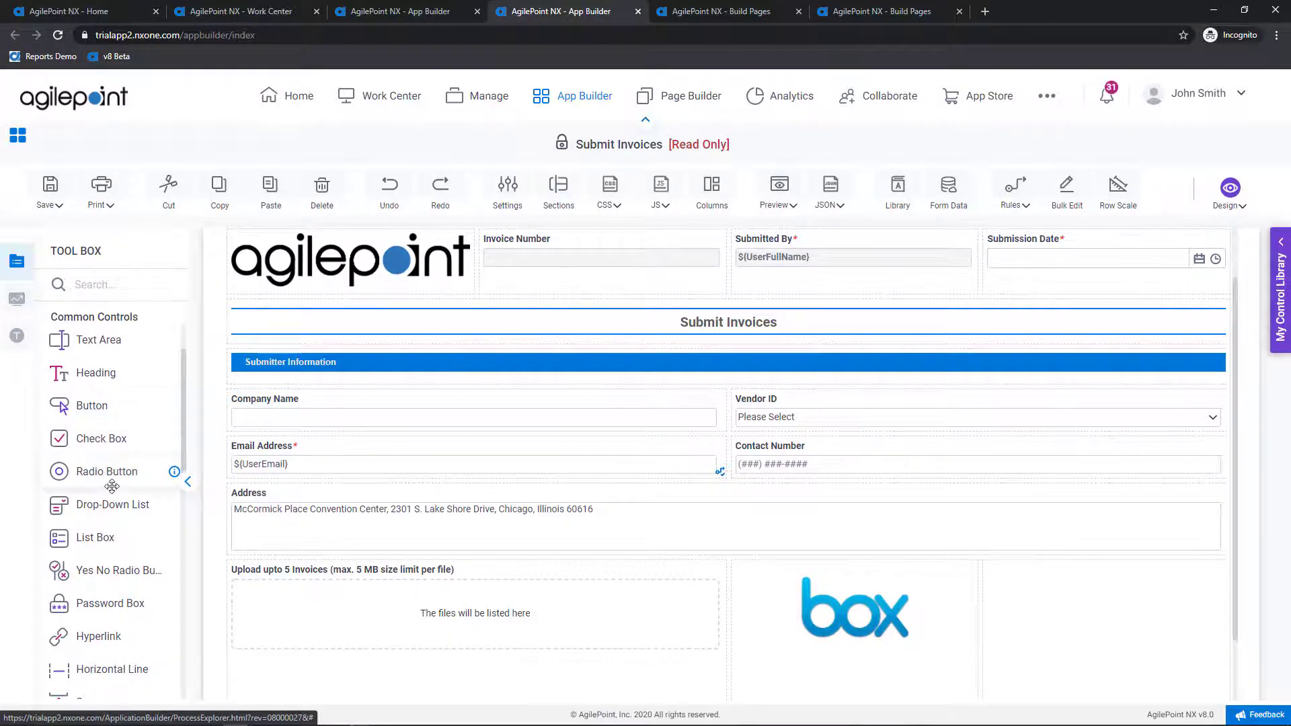
scroll(117, 510, down, 1)
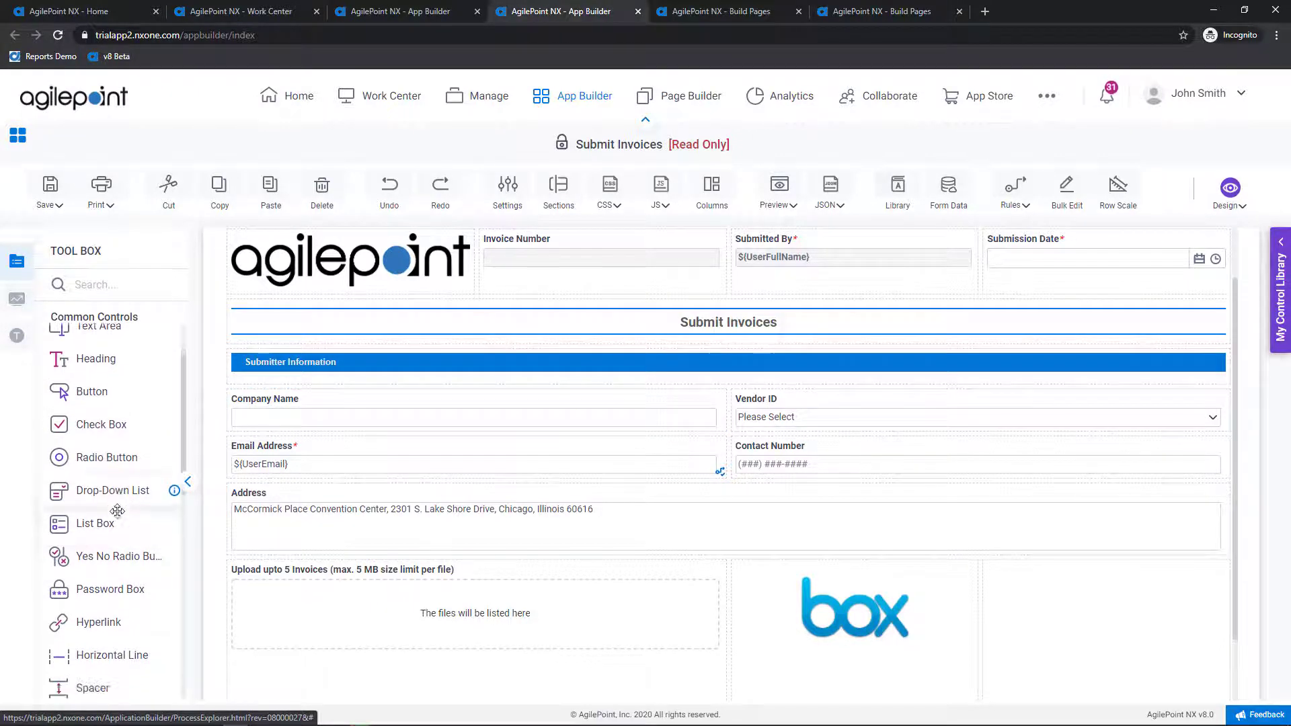
scroll(115, 505, down, 5)
scroll(115, 504, down, 5)
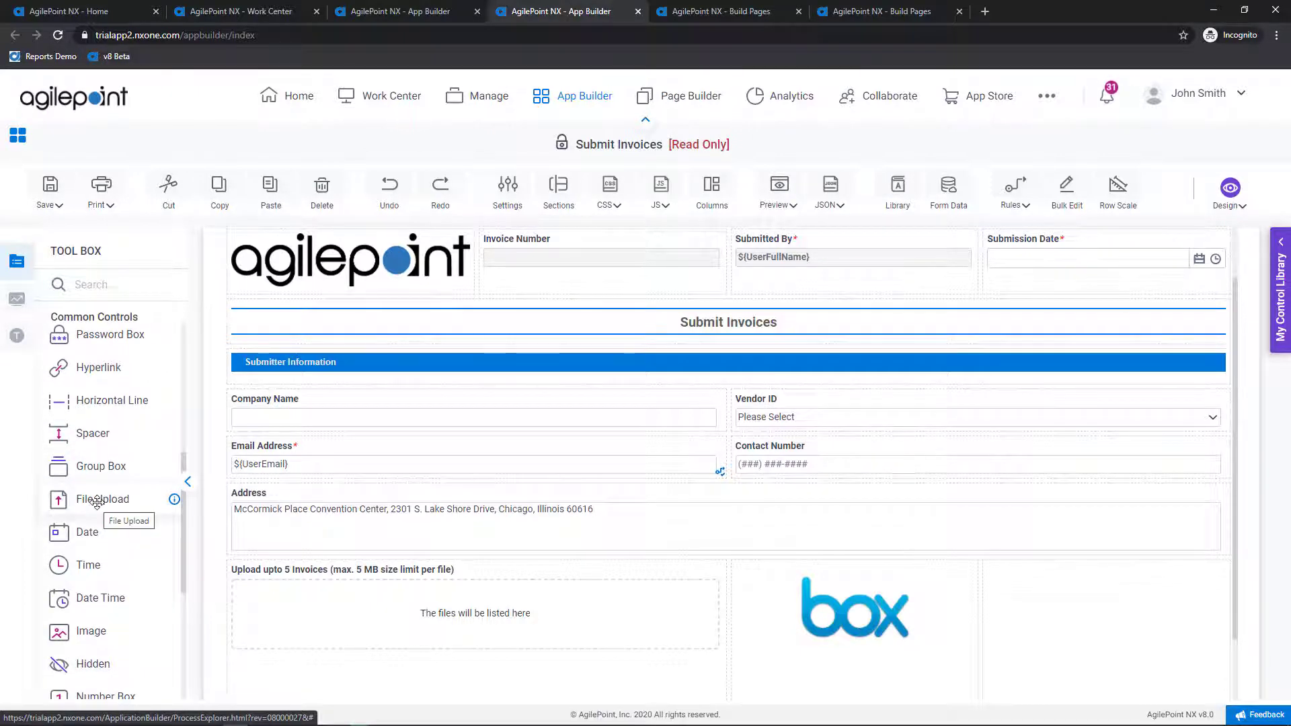
scroll(98, 505, down, 5)
scroll(97, 509, down, 5)
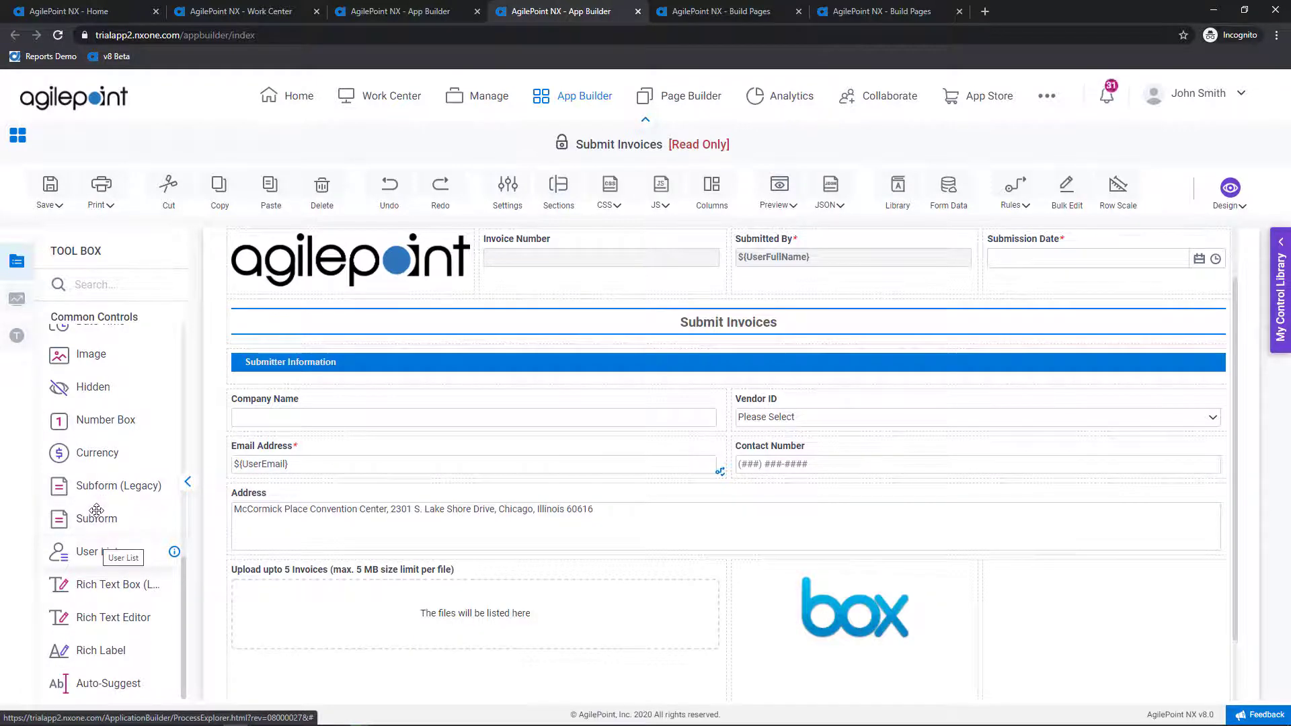
Scroll the Advanced Controls list showing Phone, Social Security Number, Credit Card and Formula
scroll(97, 471, down, 5)
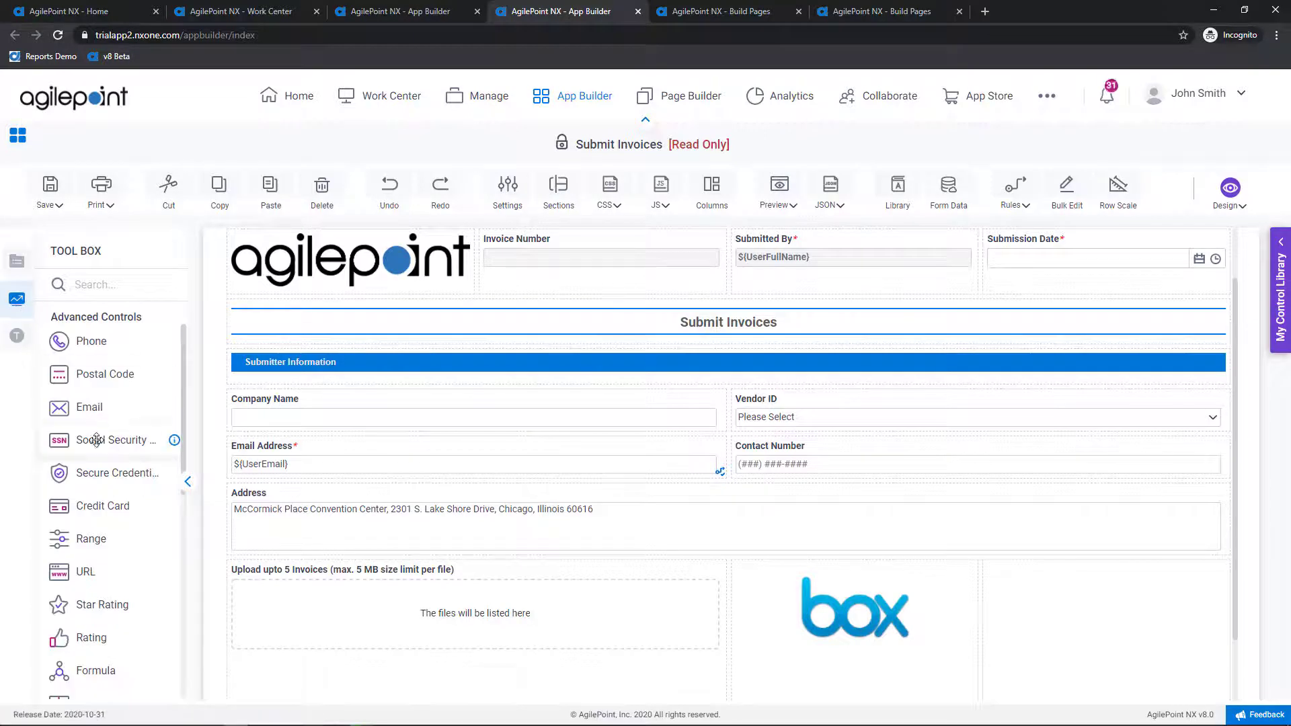
scroll(108, 511, down, 5)
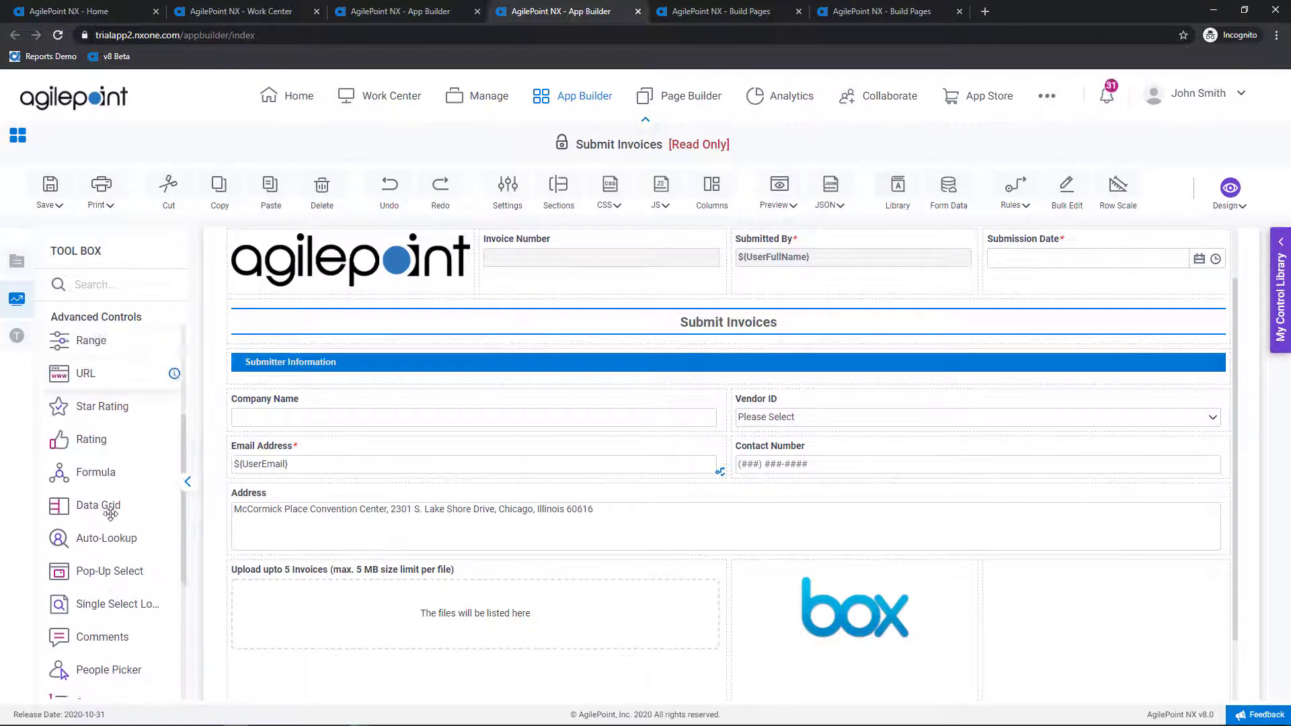
scroll(111, 515, up, 5)
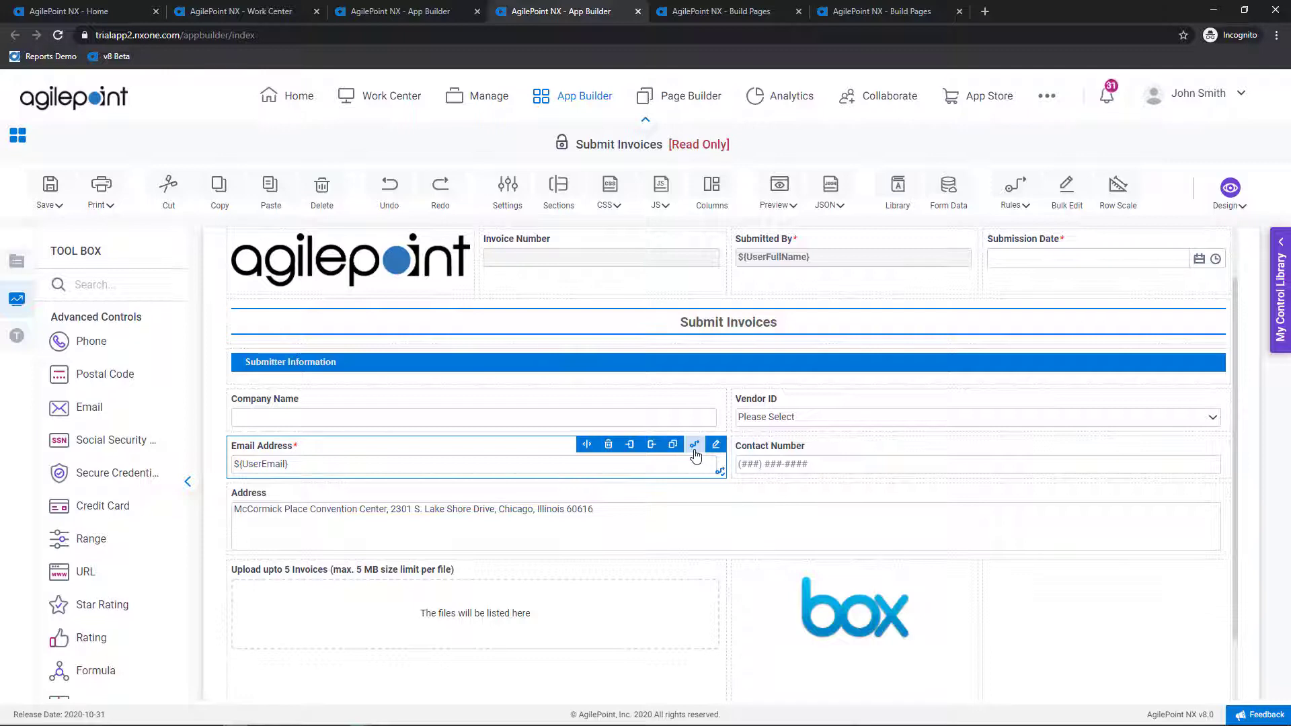
Open the Email Address Rule Builder, add a condition group under Vendor ID and an empty When/Then rule
click(695, 446)
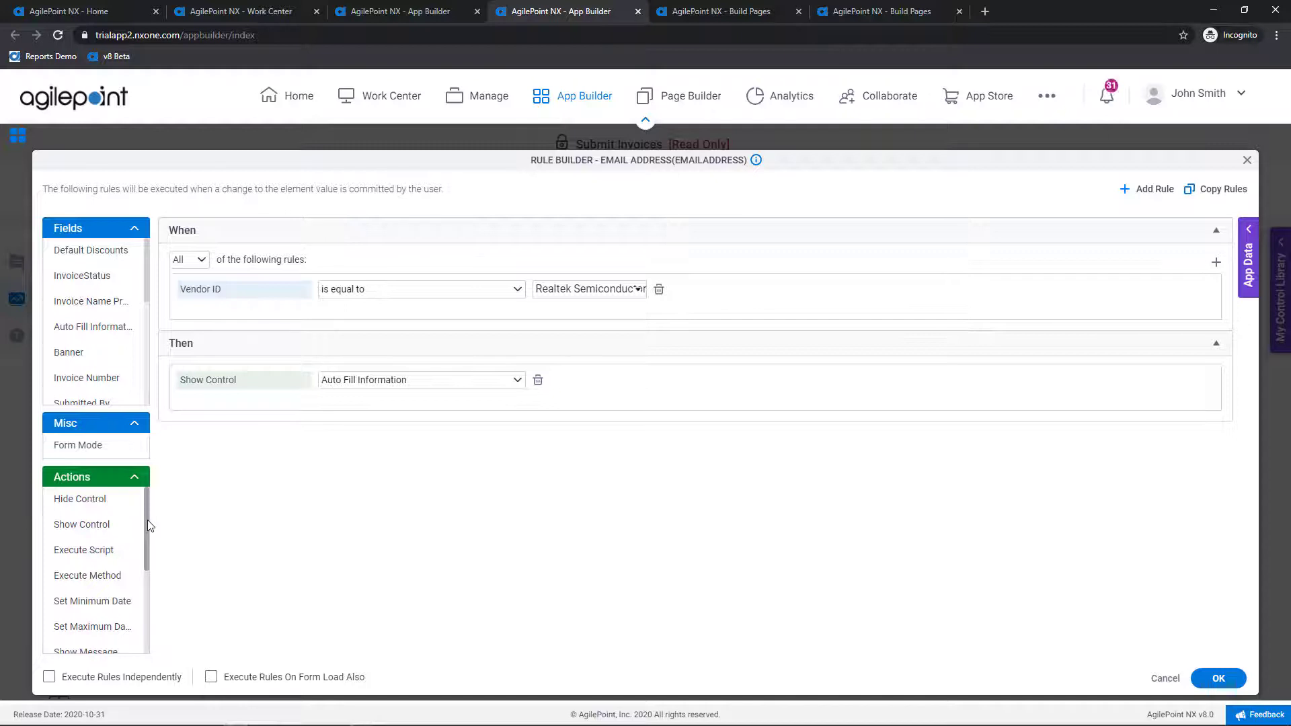
scroll(147, 531, down, 2)
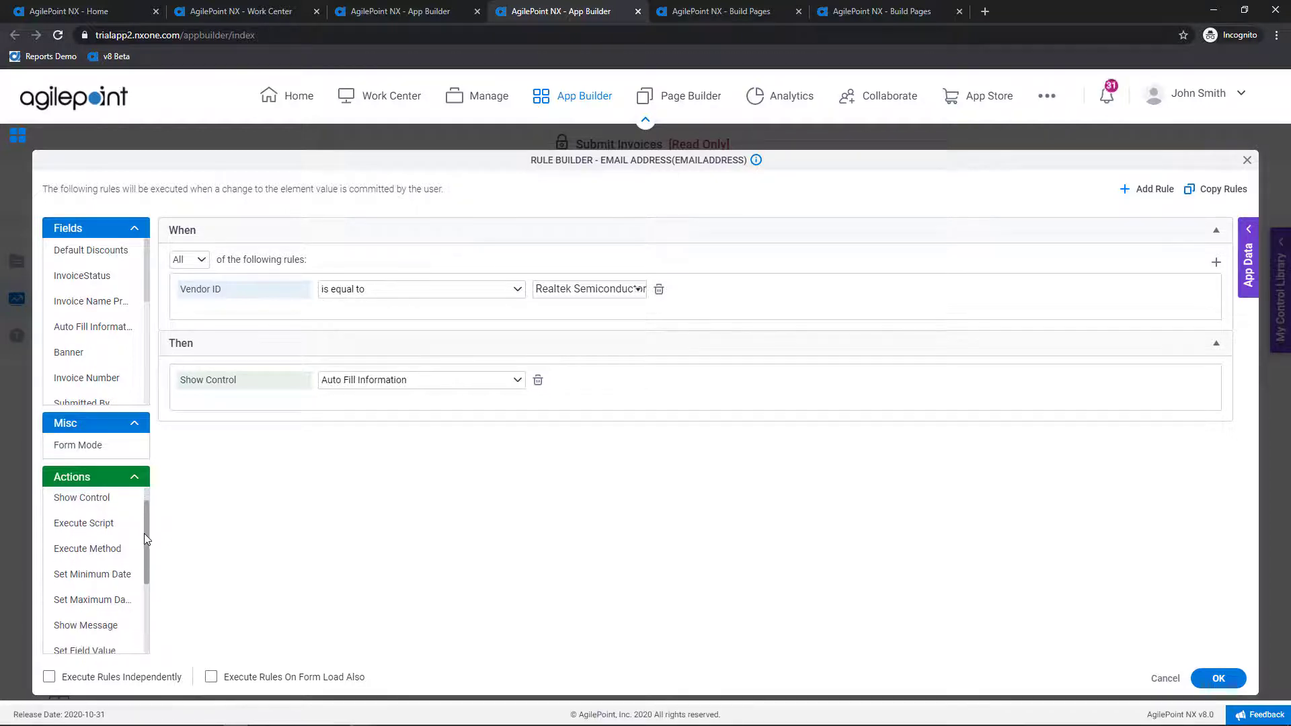
drag(146, 544, 137, 609)
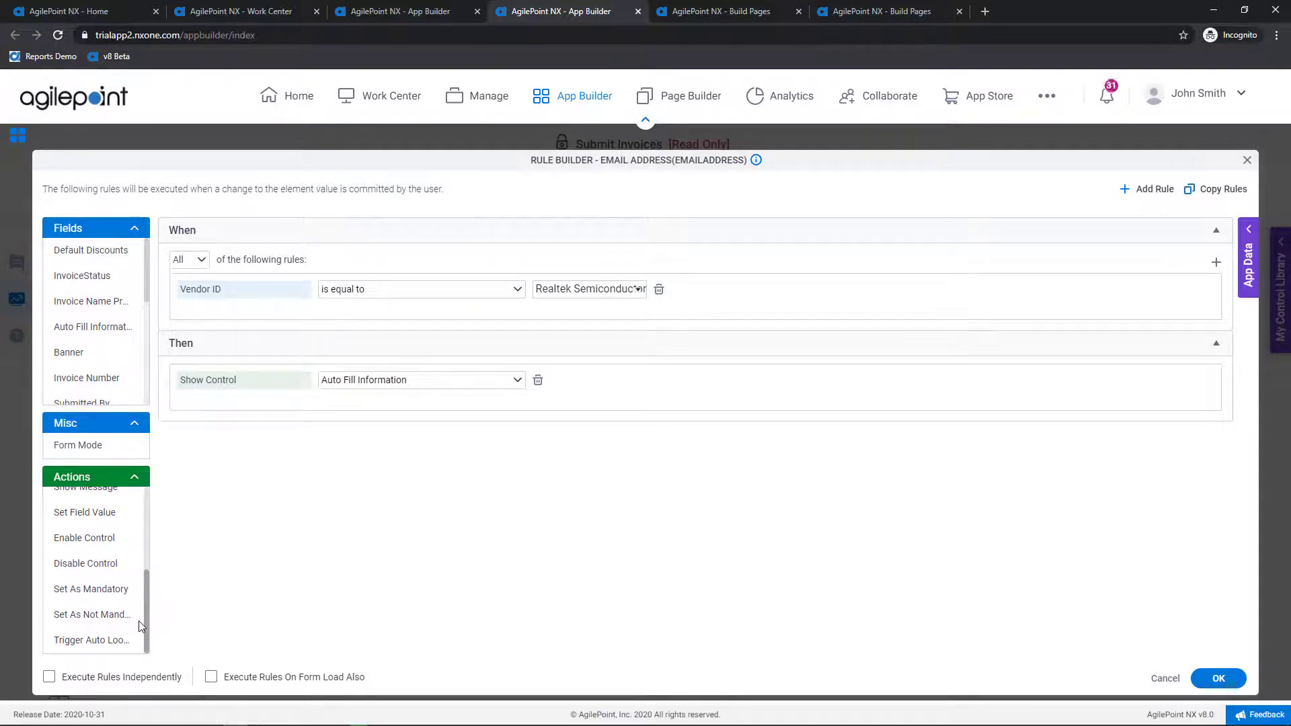
drag(140, 625, 144, 585)
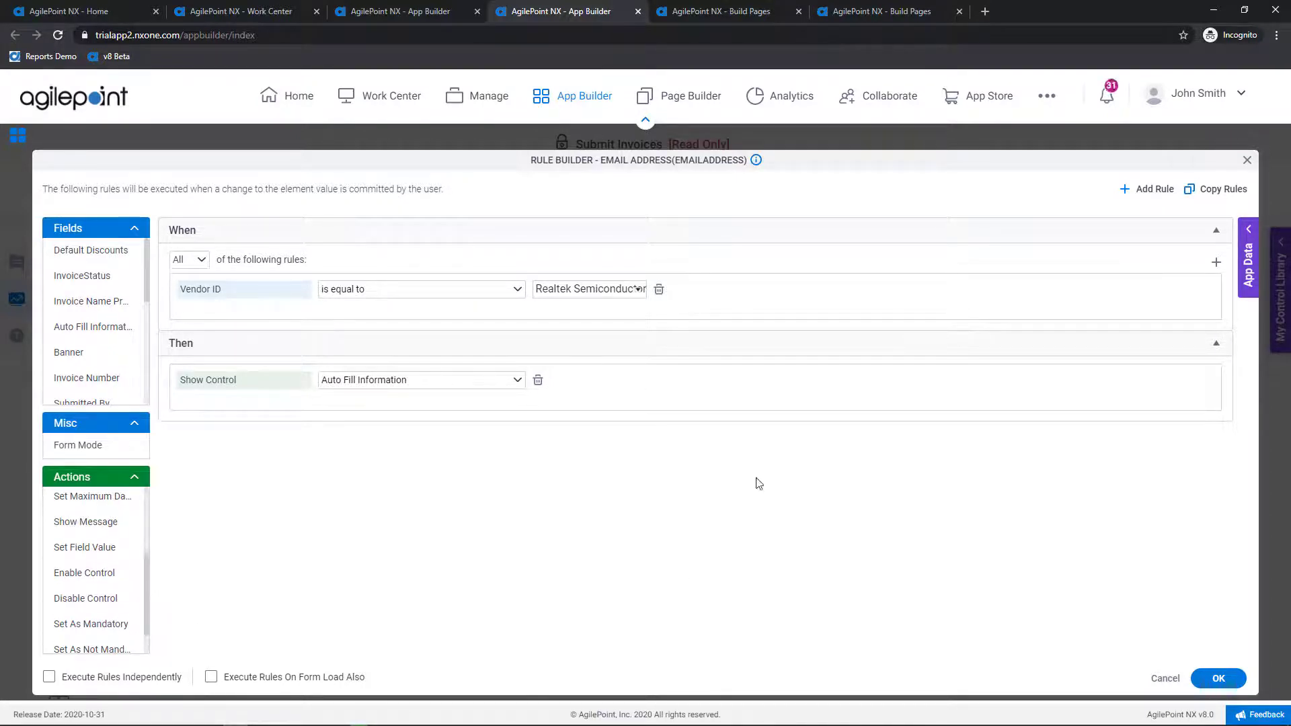
click(1216, 264)
click(1143, 196)
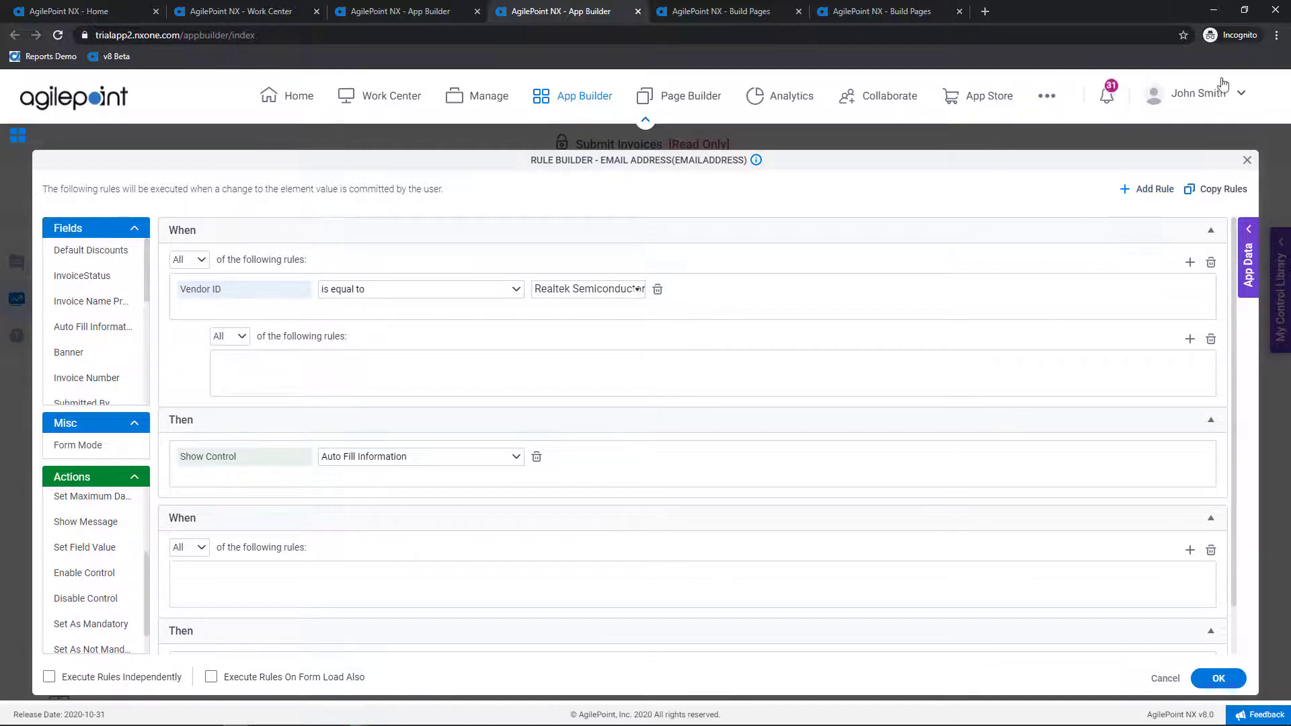
Close the current rules editor and bring up the Rule Builder for the whole form
click(1247, 162)
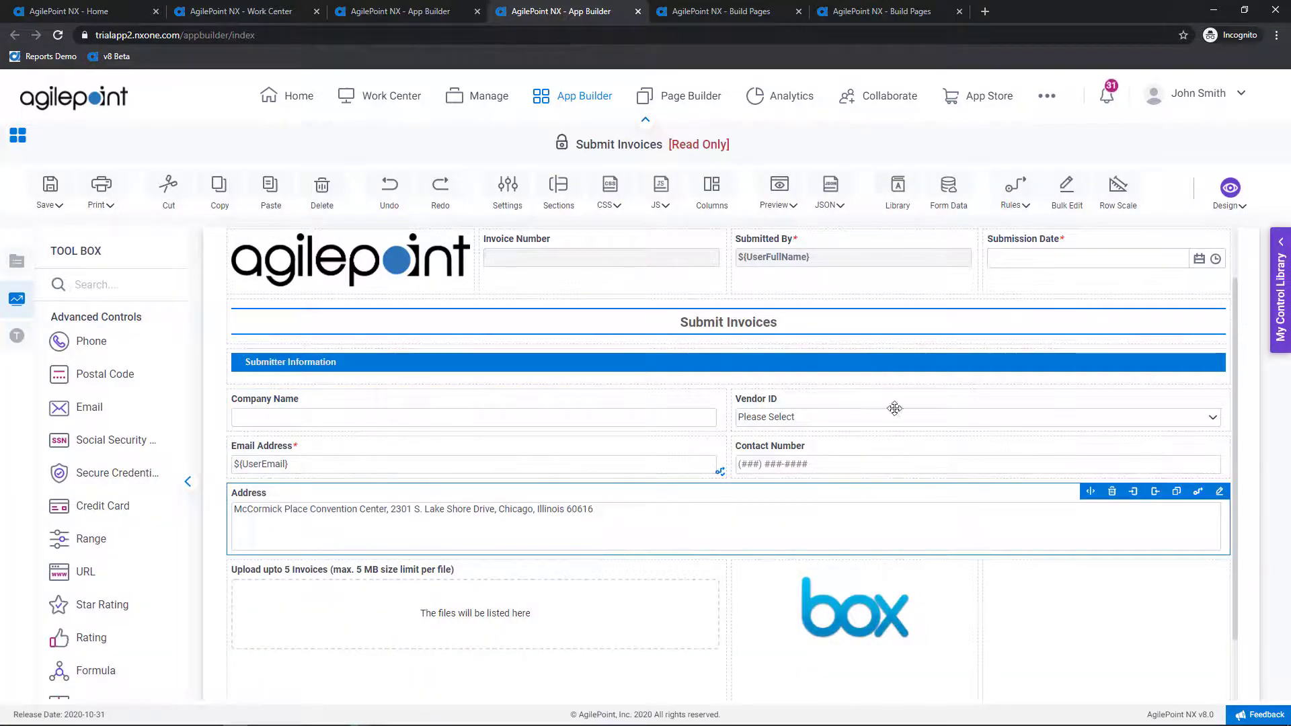
click(1015, 189)
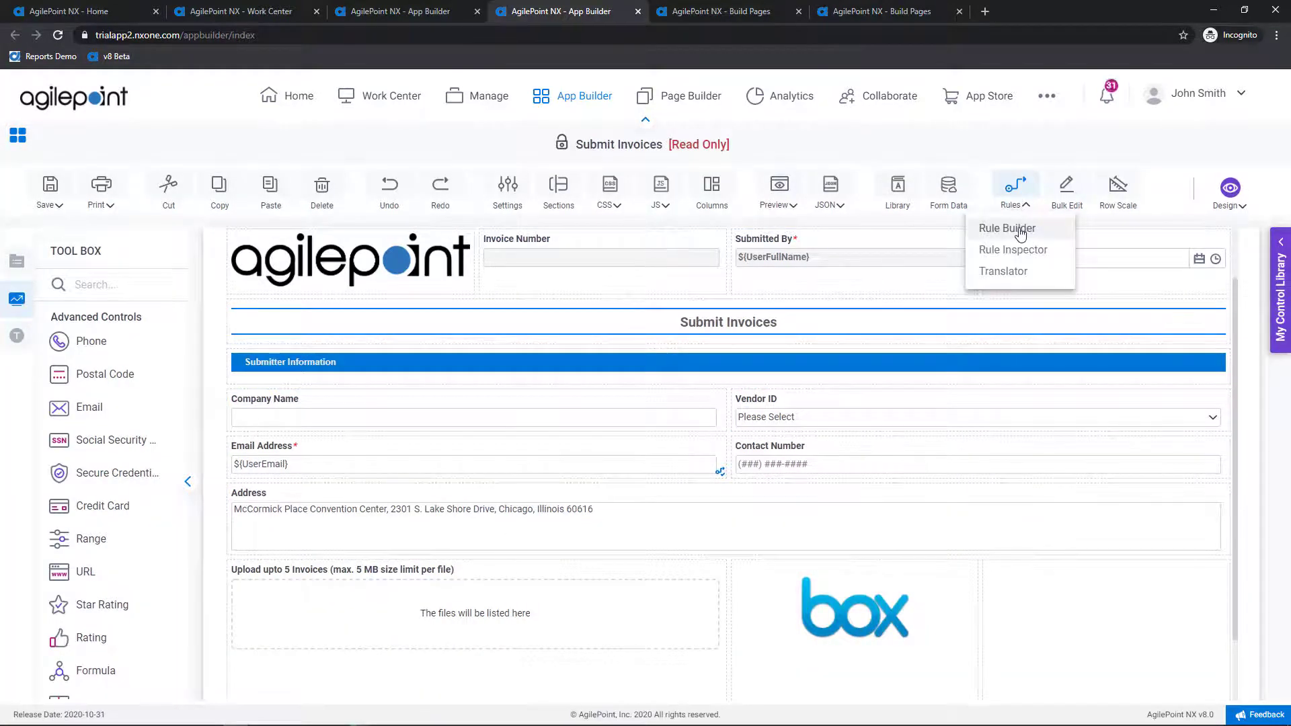
click(1020, 230)
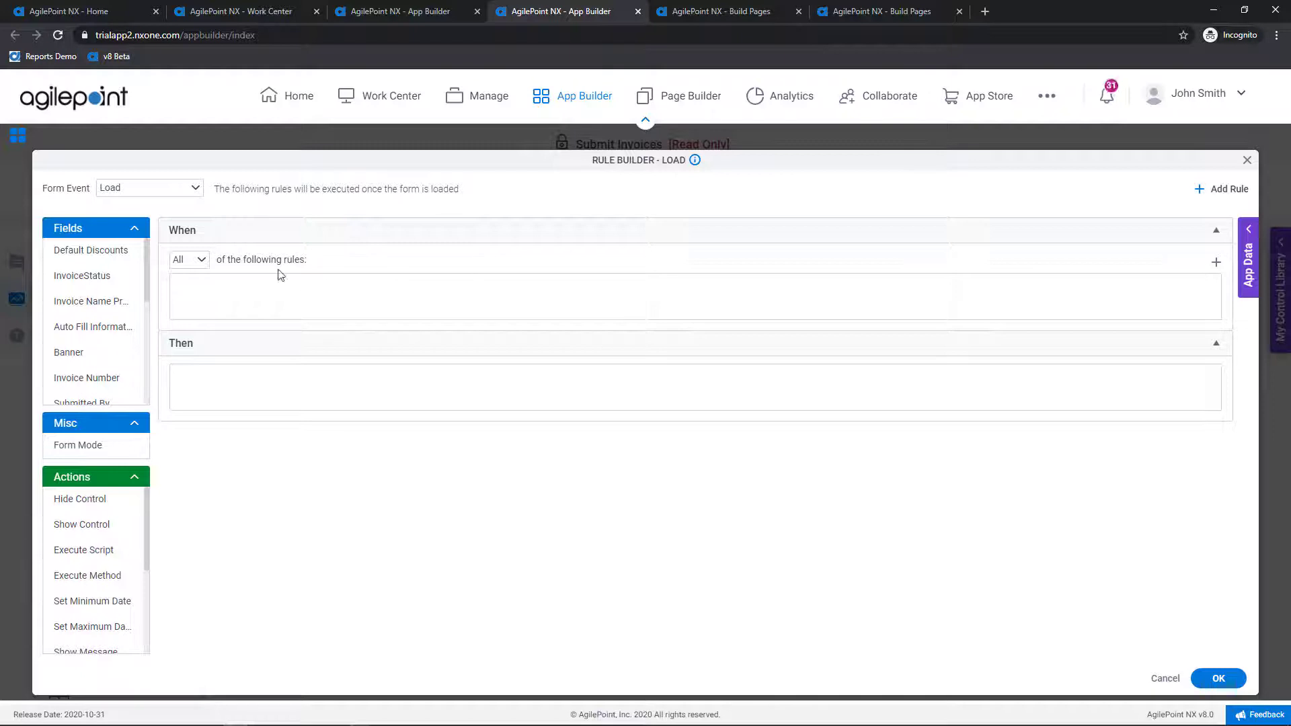
Keep Load as the form event and close the Load rule builder without adding rules
click(180, 190)
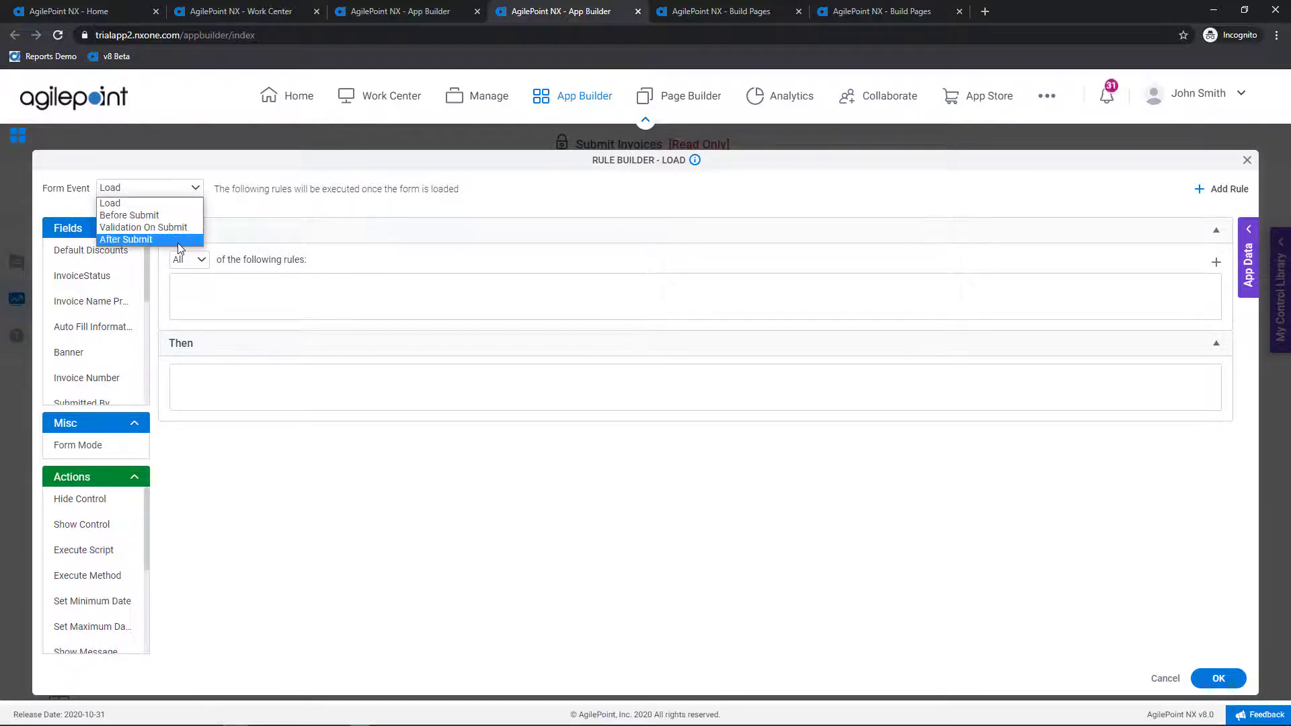
click(484, 198)
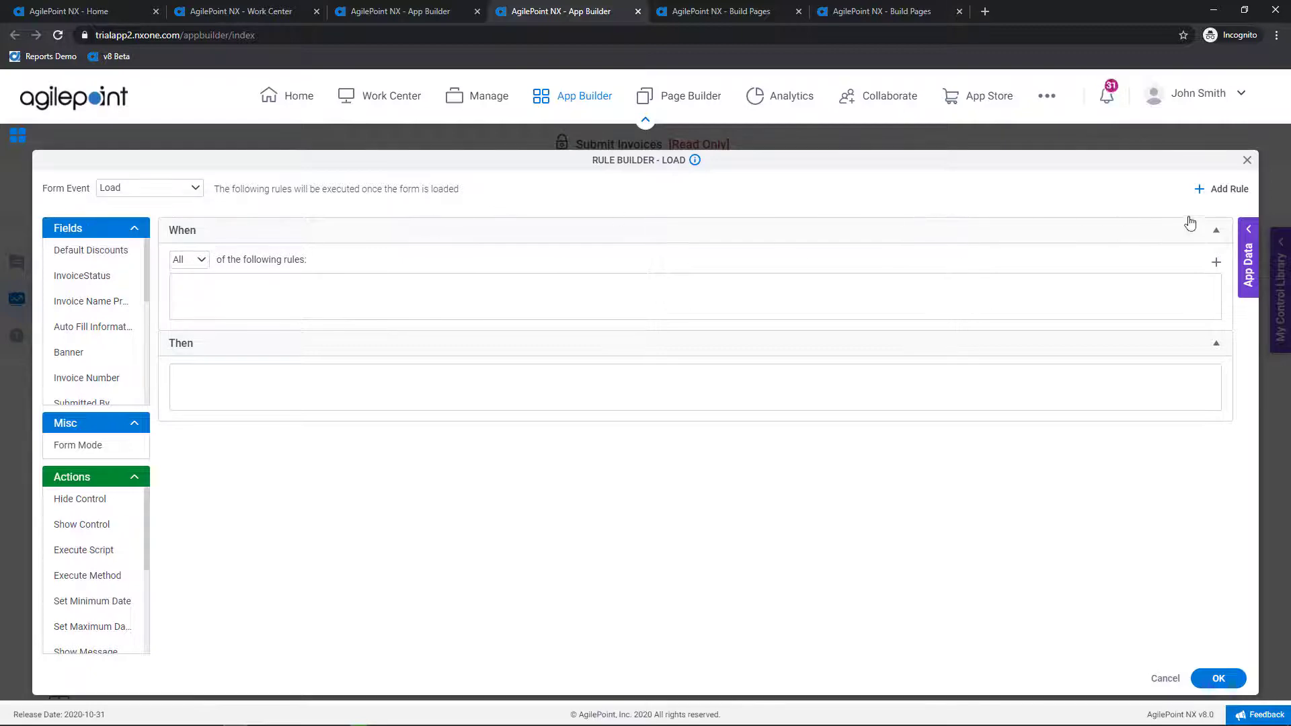
click(1247, 160)
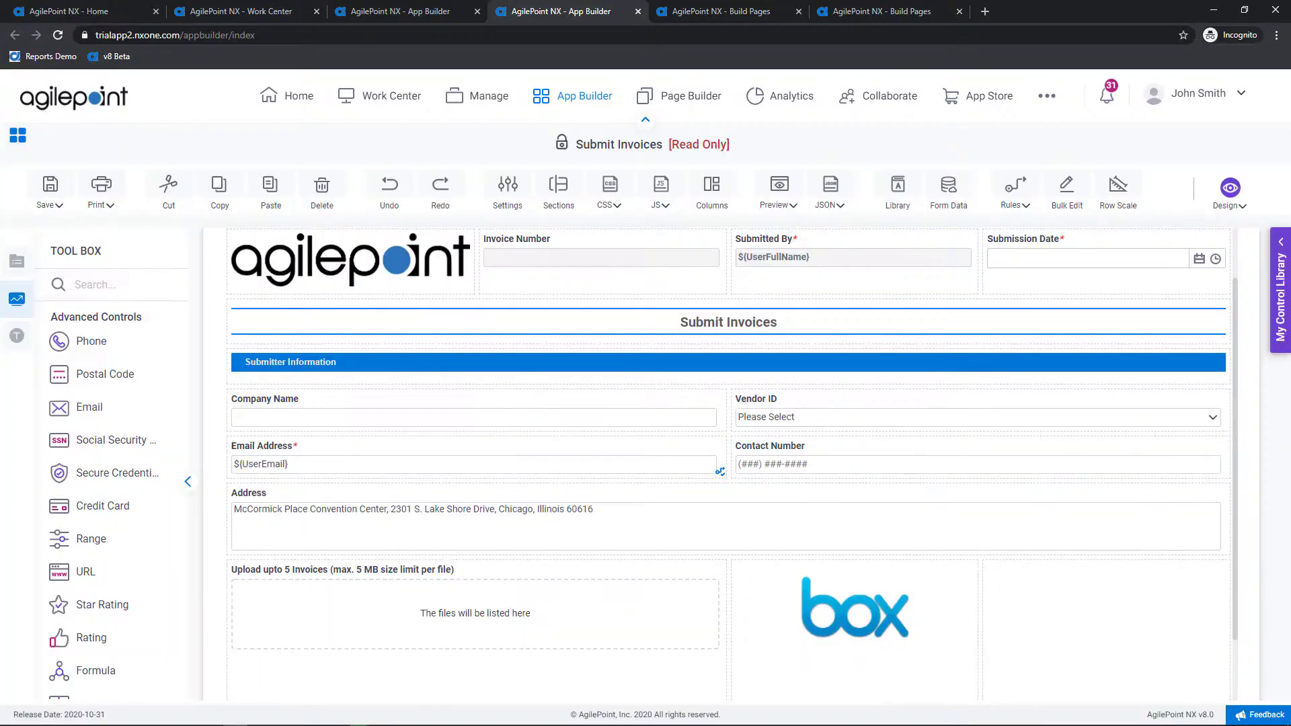
mouse_move(1201, 379)
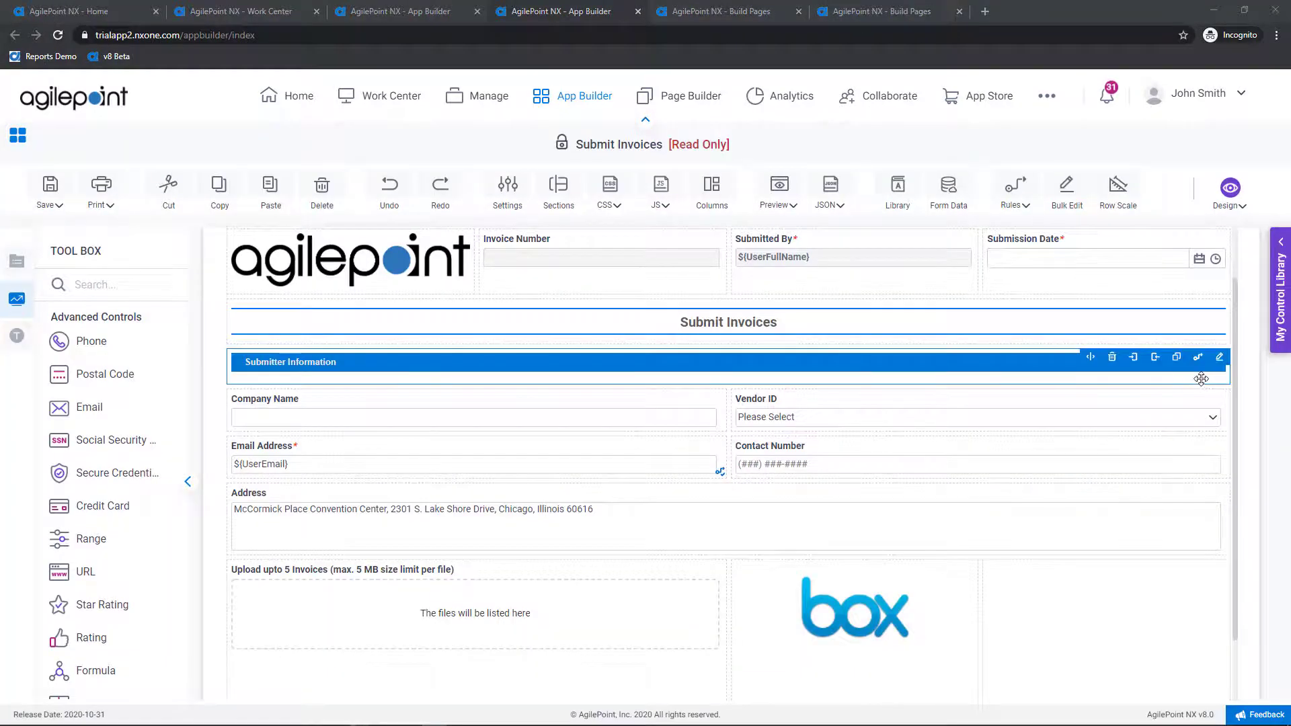
mouse_move(1044, 404)
mouse_move(896, 305)
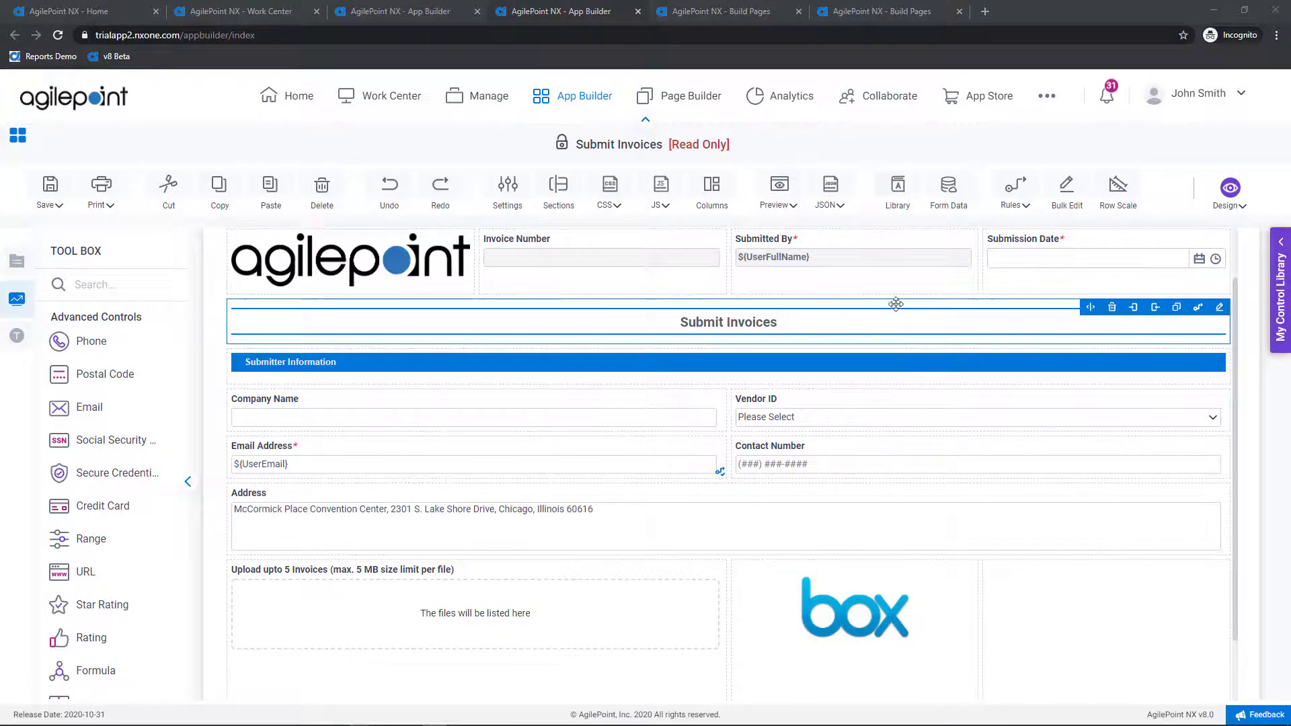
click(779, 202)
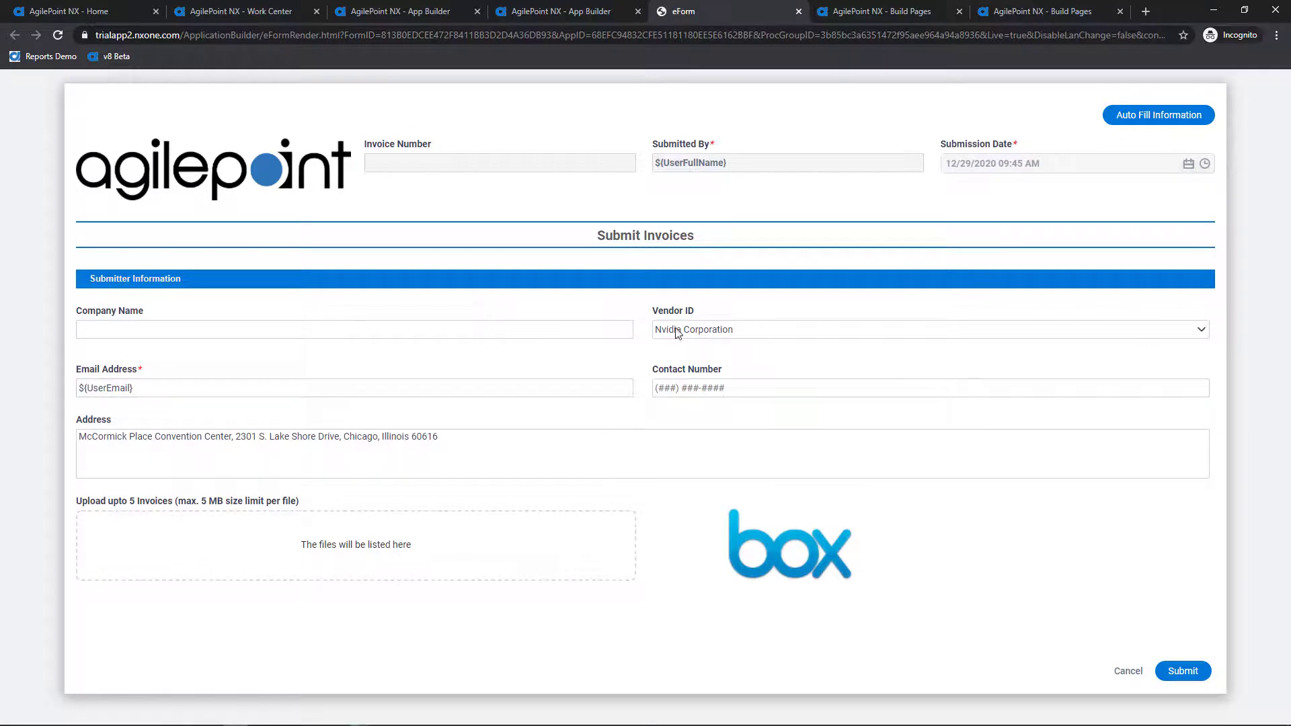
click(799, 13)
click(780, 190)
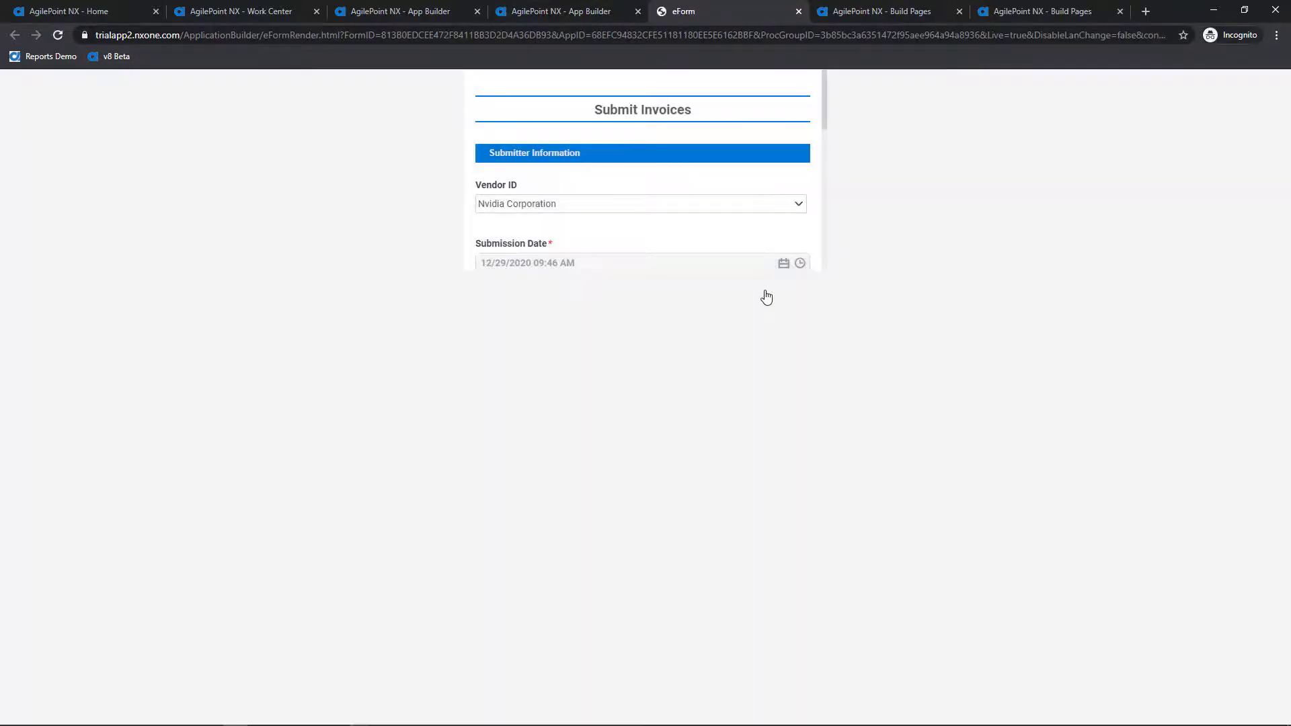
scroll(769, 220, down, 5)
scroll(773, 221, up, 2)
scroll(772, 221, up, 4)
click(798, 11)
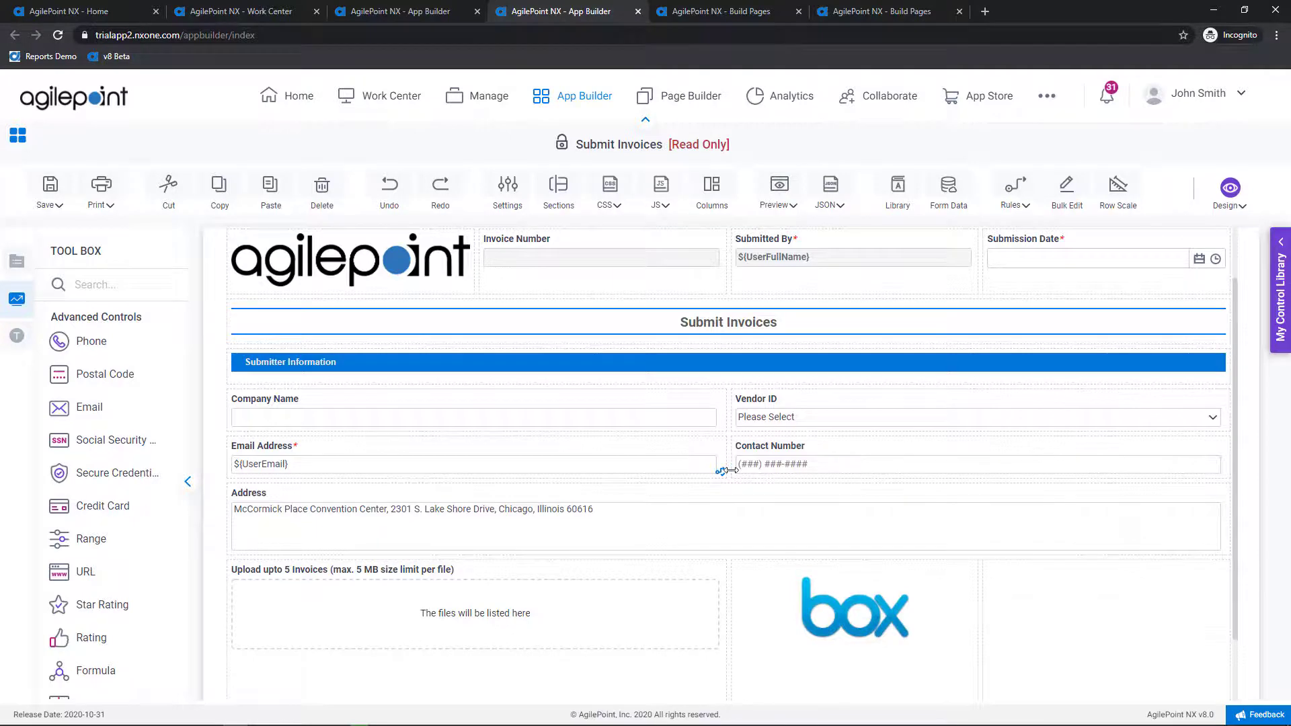
click(781, 202)
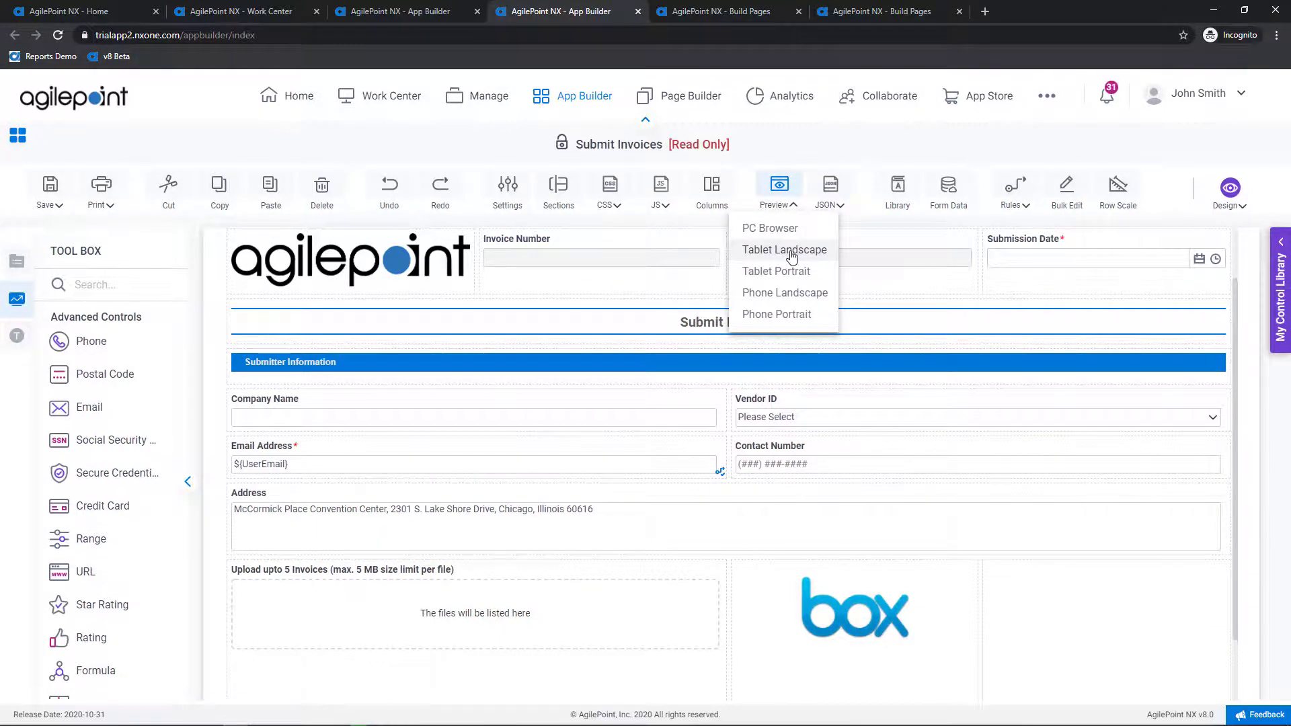
click(784, 250)
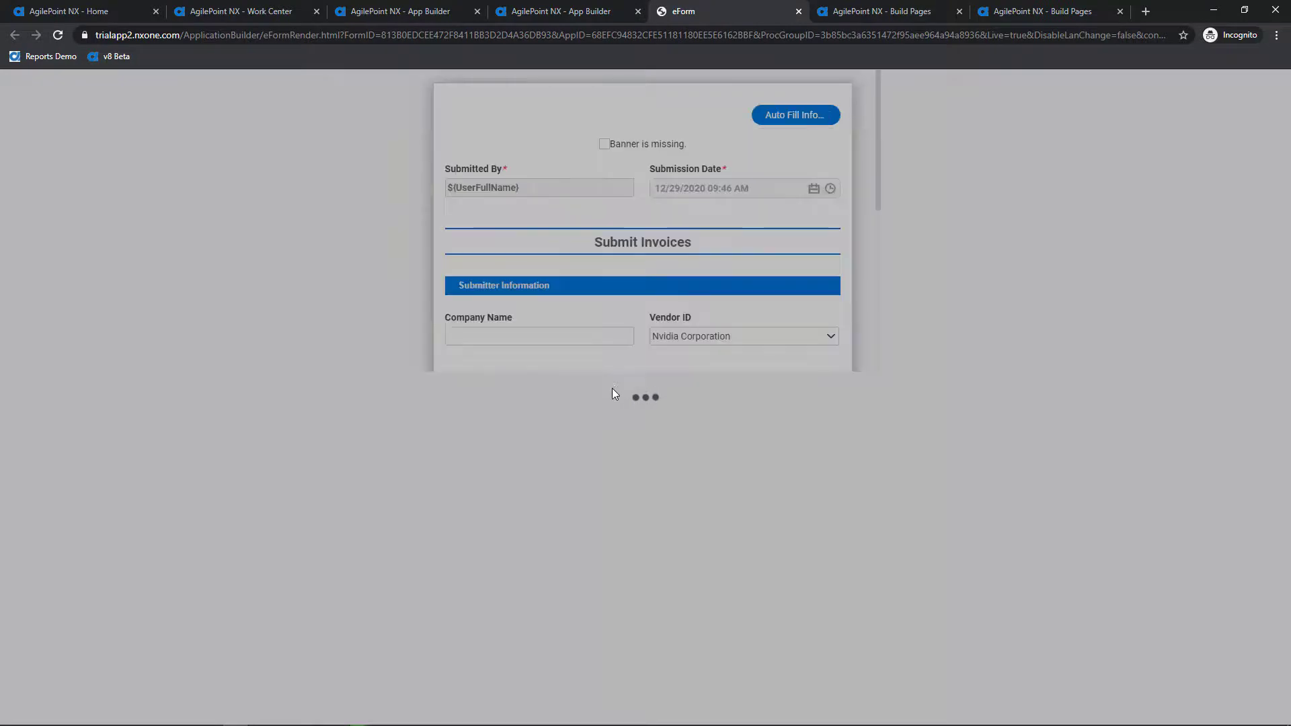
scroll(556, 322, down, 6)
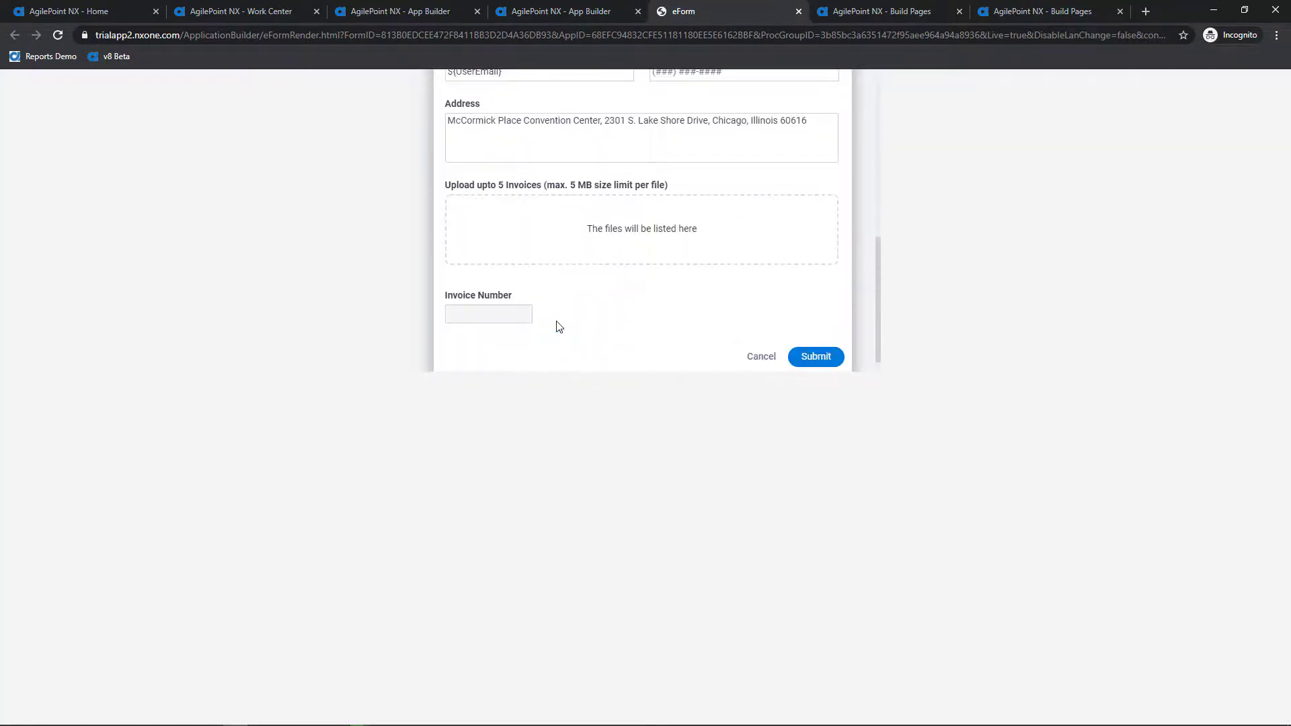
scroll(557, 327, up, 6)
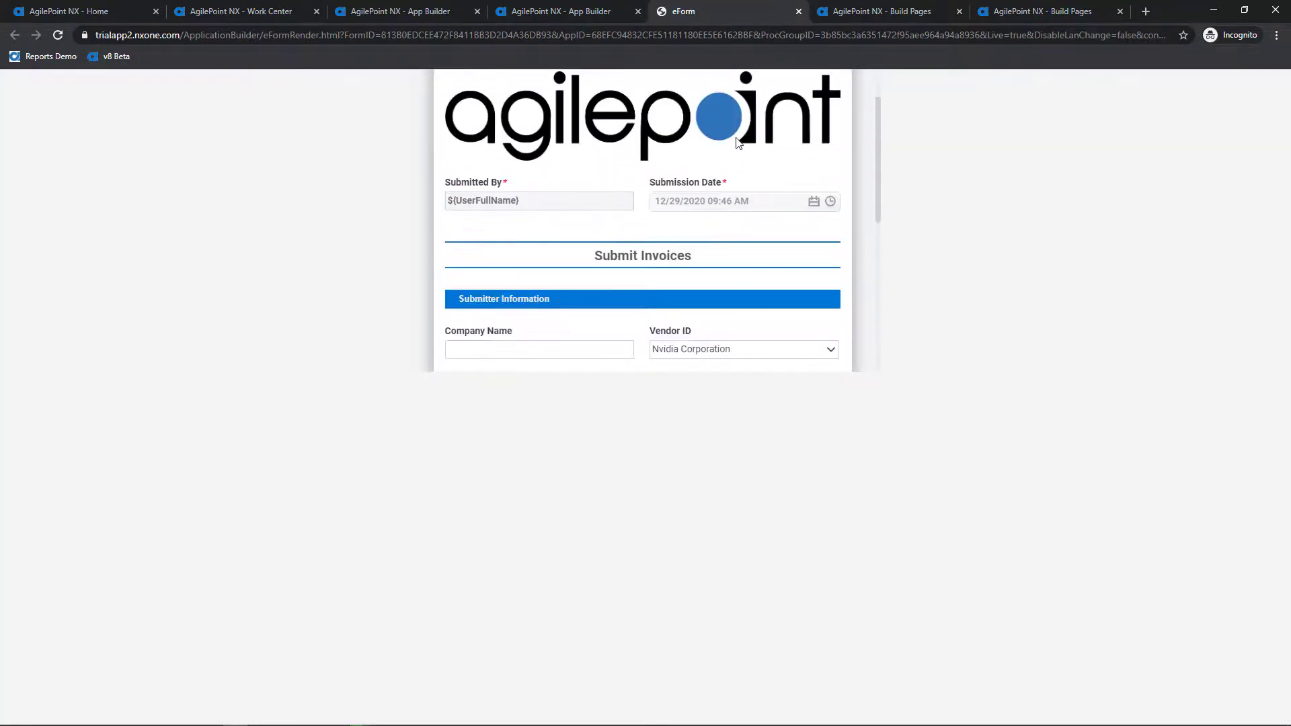
click(799, 11)
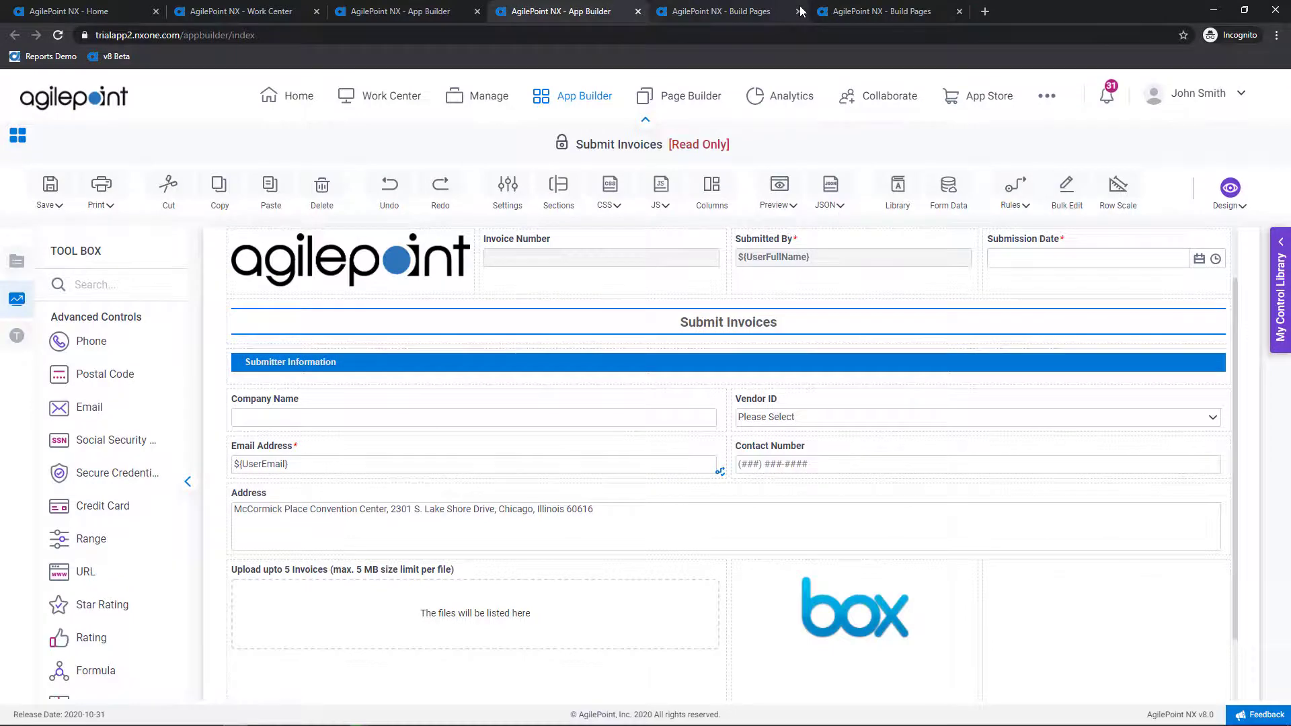
Show the Vasco portal preview, scrolled down to the Credit Authorization pie chart and Task Turnover Rate chart
click(730, 11)
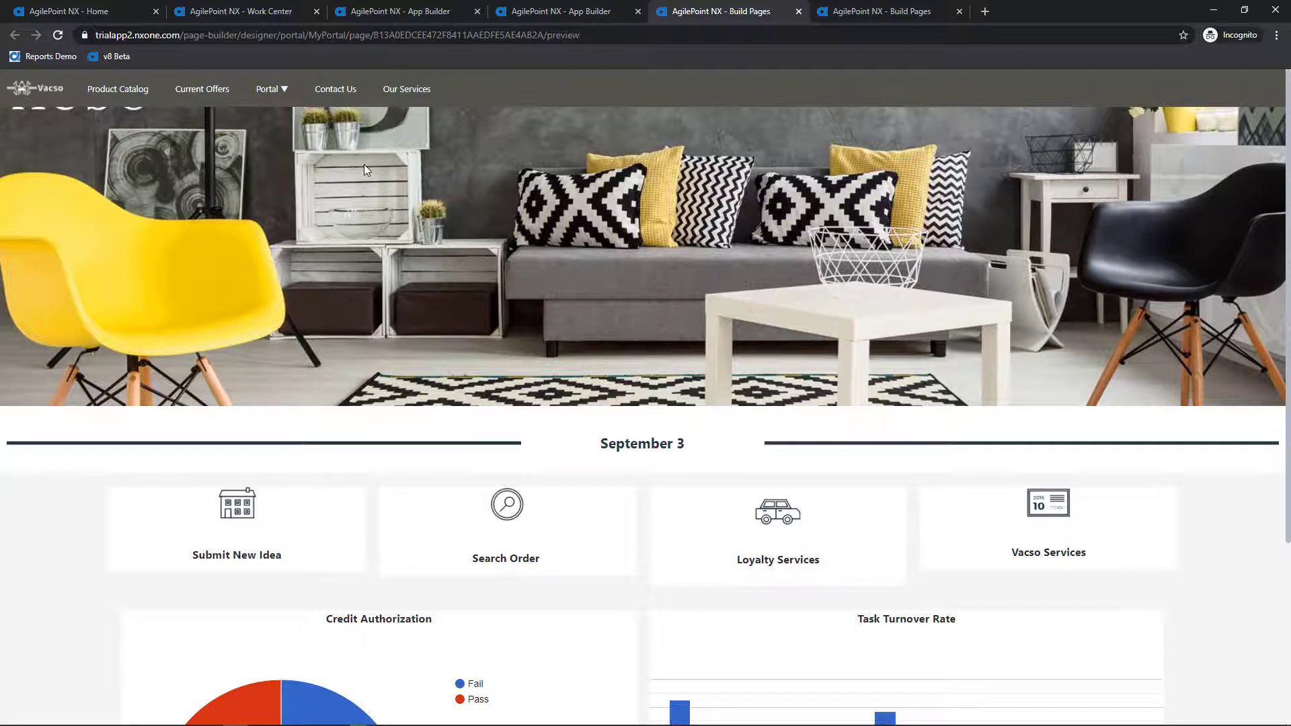
mouse_move(271, 92)
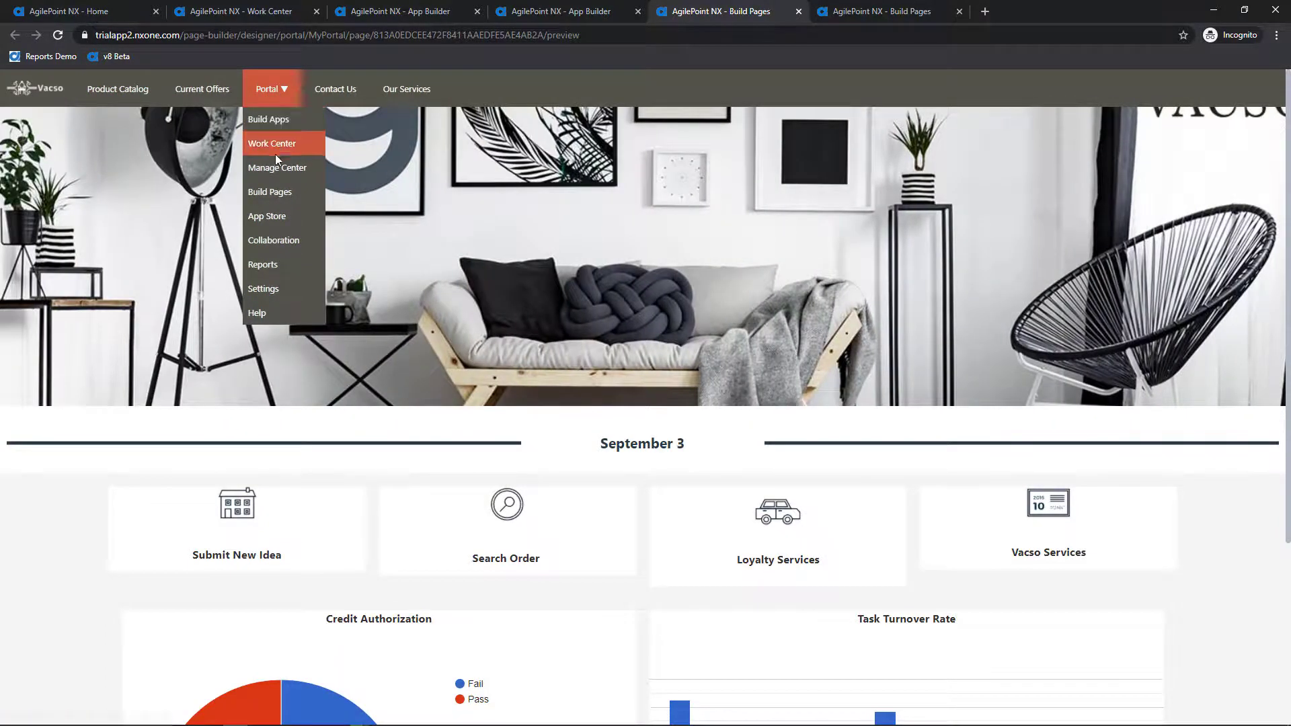
scroll(66, 647, down, 3)
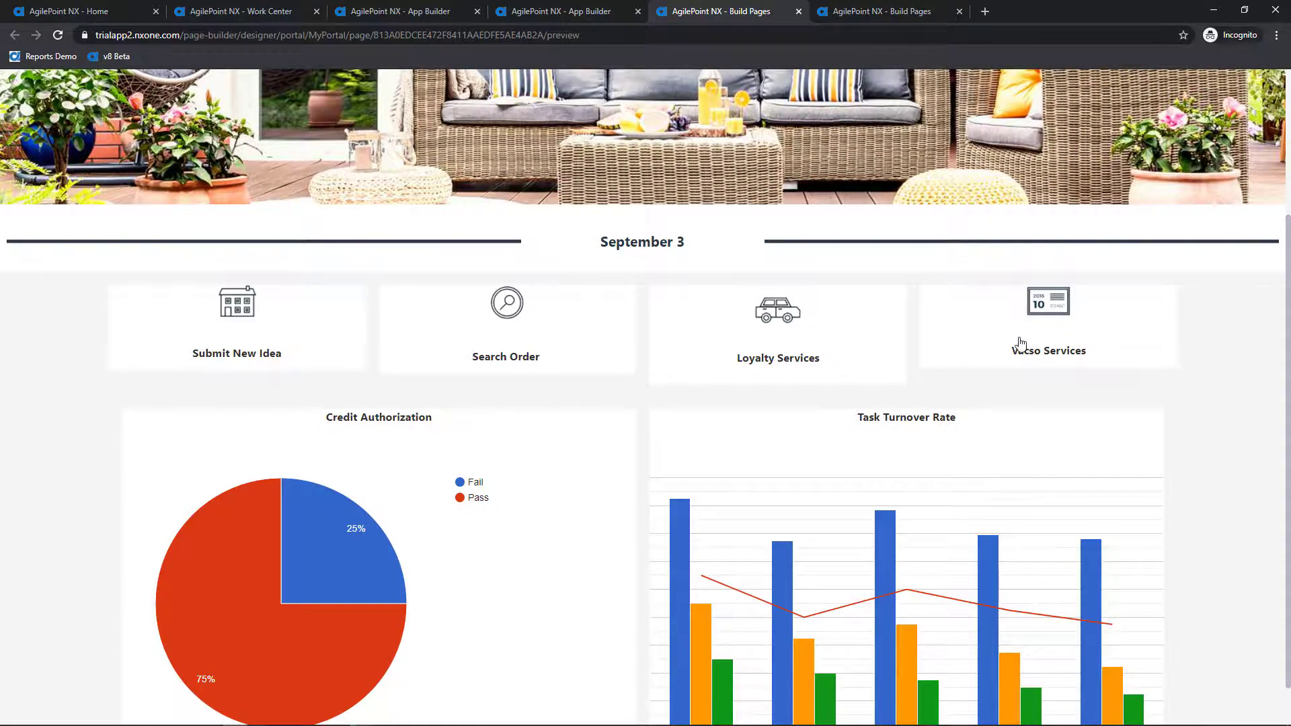
scroll(1019, 343, down, 1)
mouse_move(350, 462)
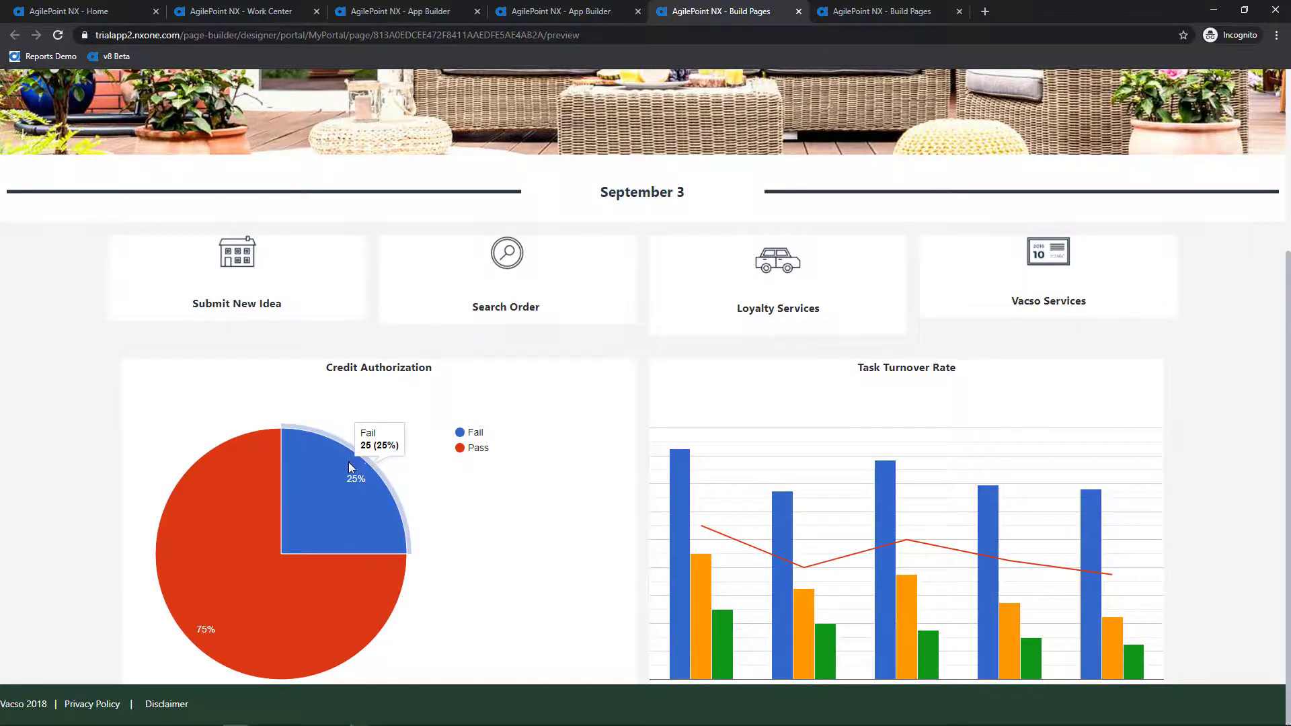
mouse_move(195, 571)
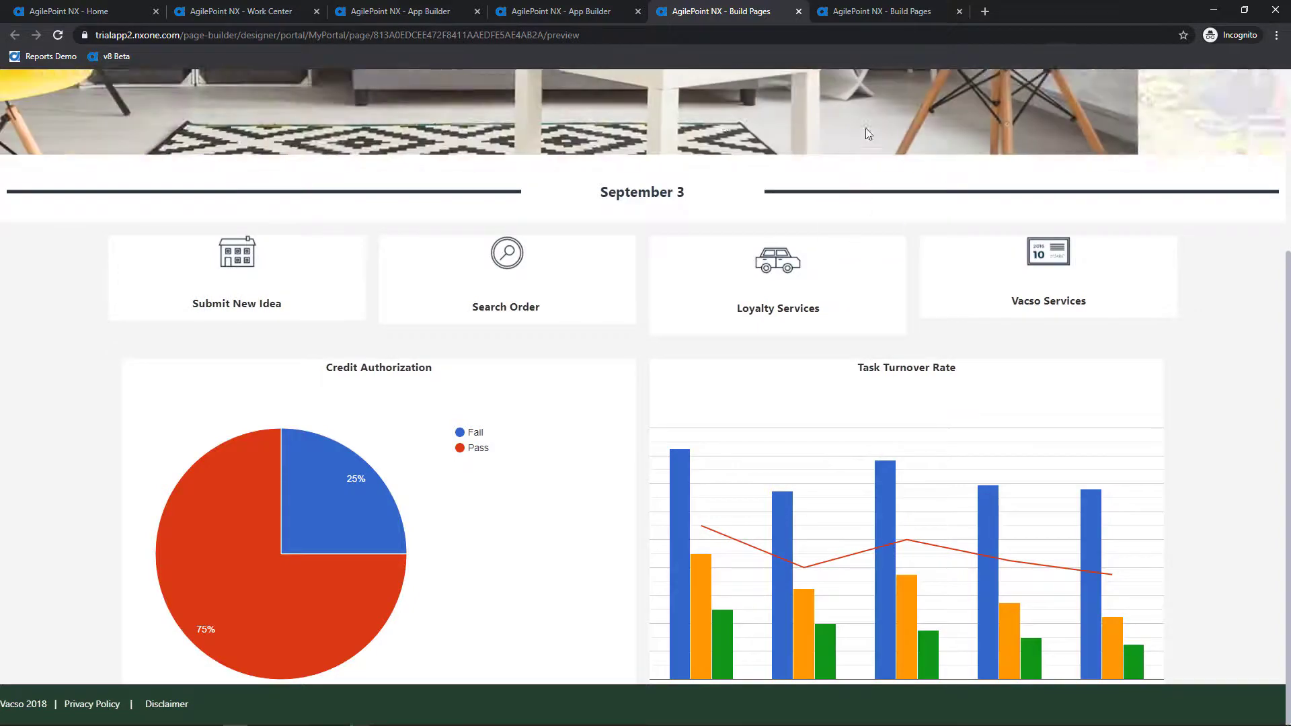
Insert a new row below the September 3 section and show its Content widgets like Button, eForm and Heading
click(900, 12)
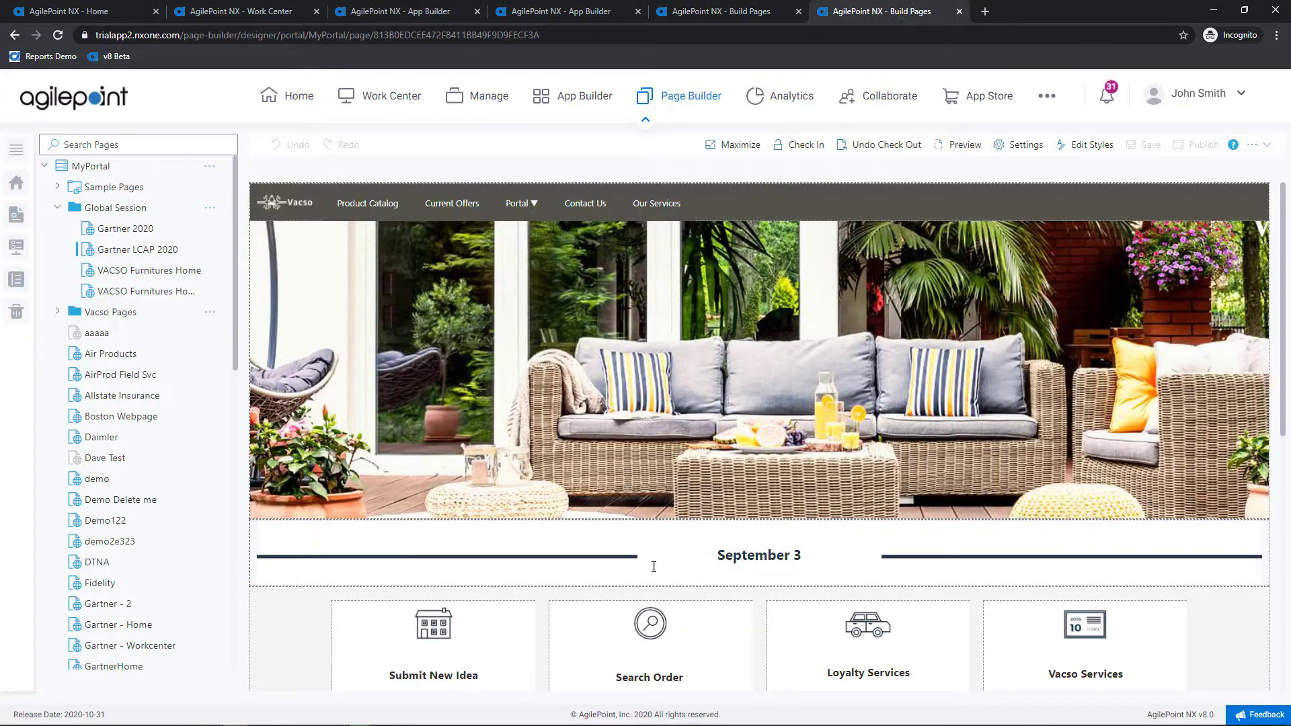
mouse_move(248, 586)
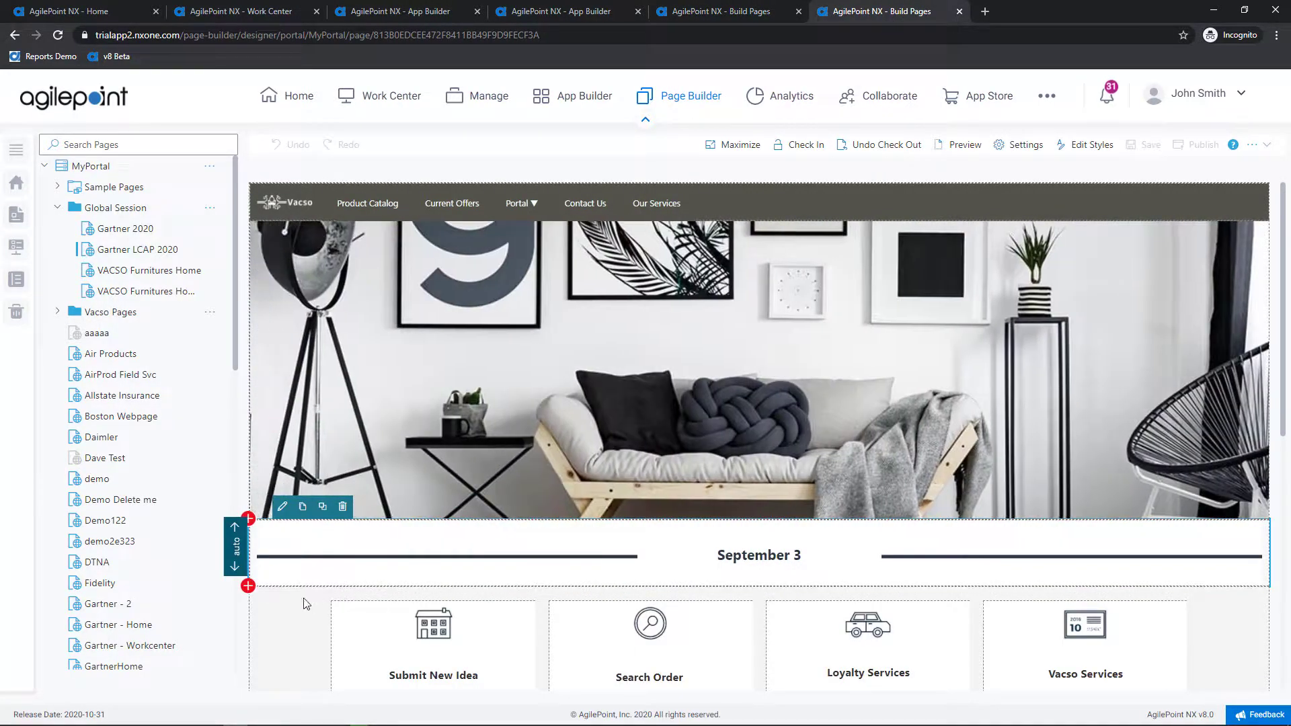
click(249, 586)
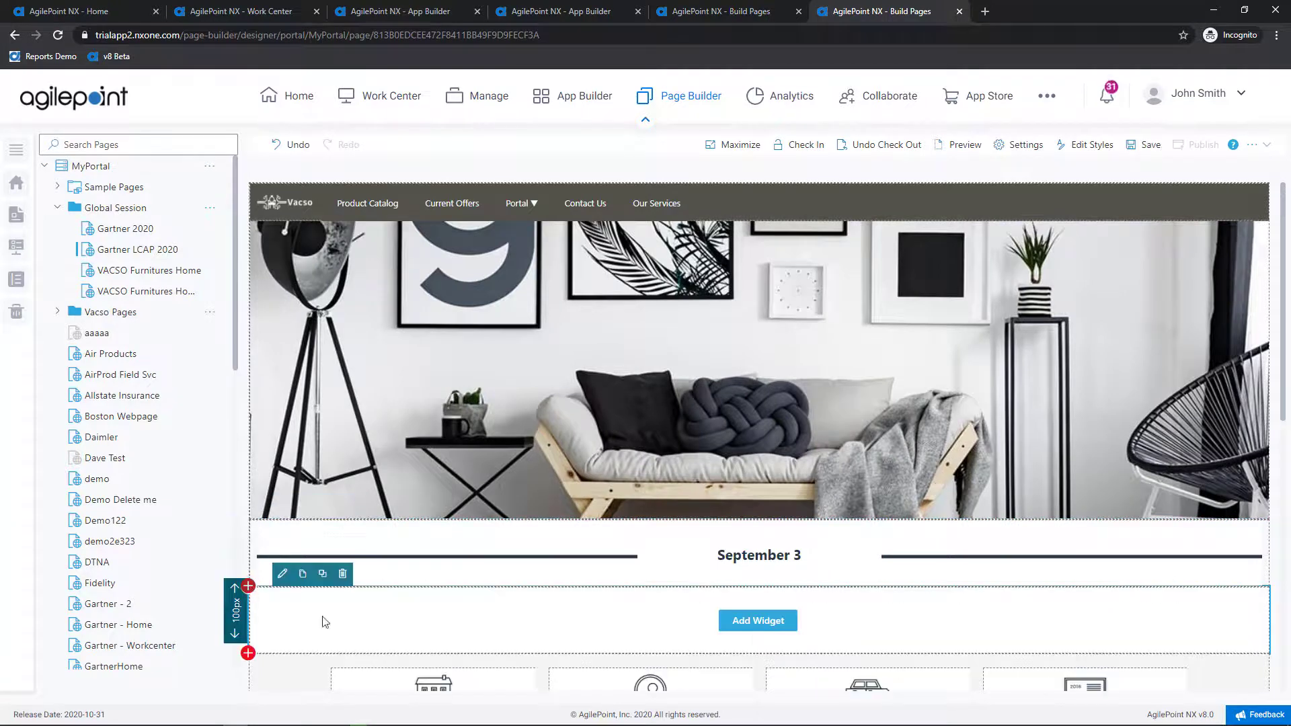
scroll(595, 642, down, 3)
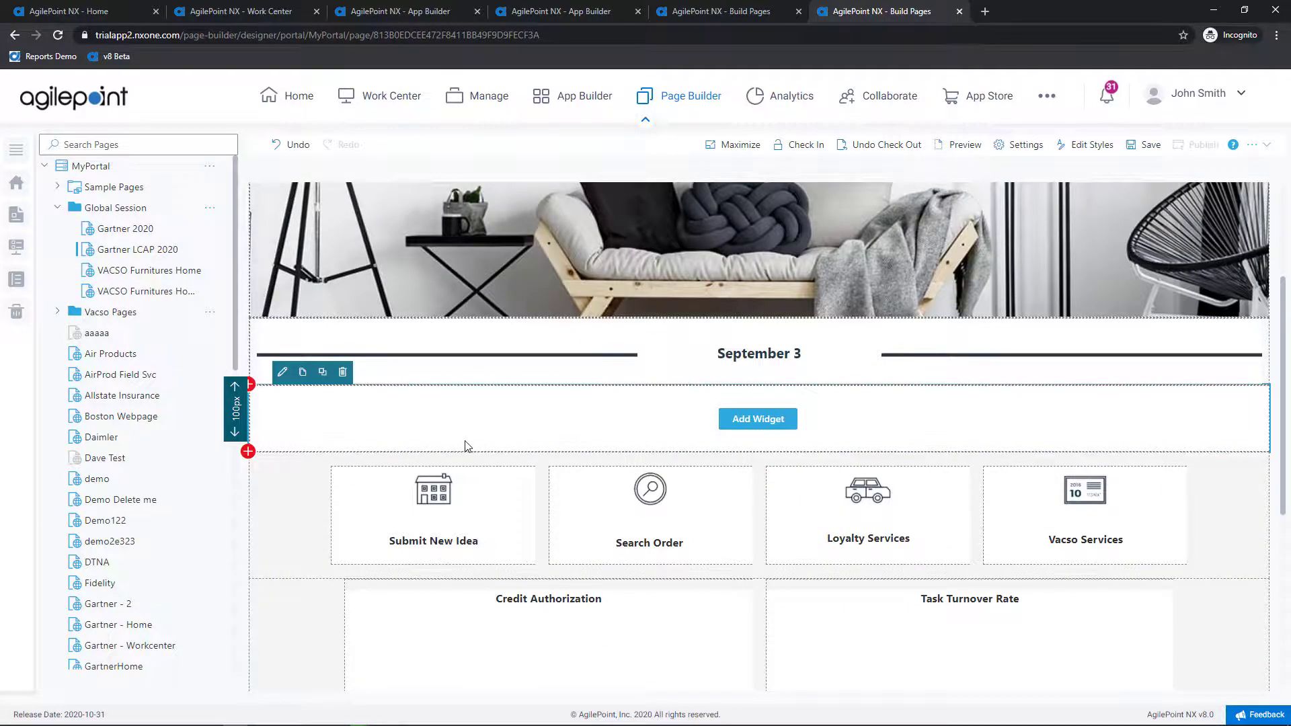
click(751, 425)
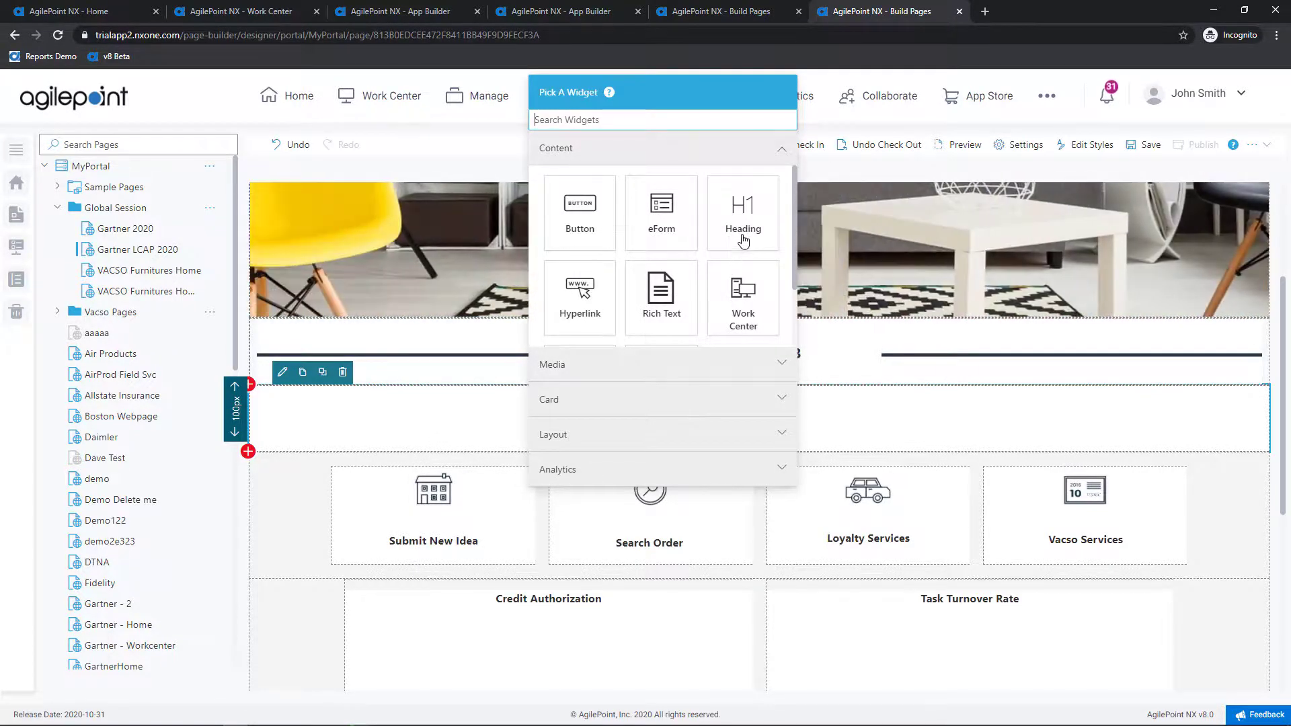
Browse the Media, Card, Layout and Analytics widget groups, ending on the Report Part widget
click(730, 363)
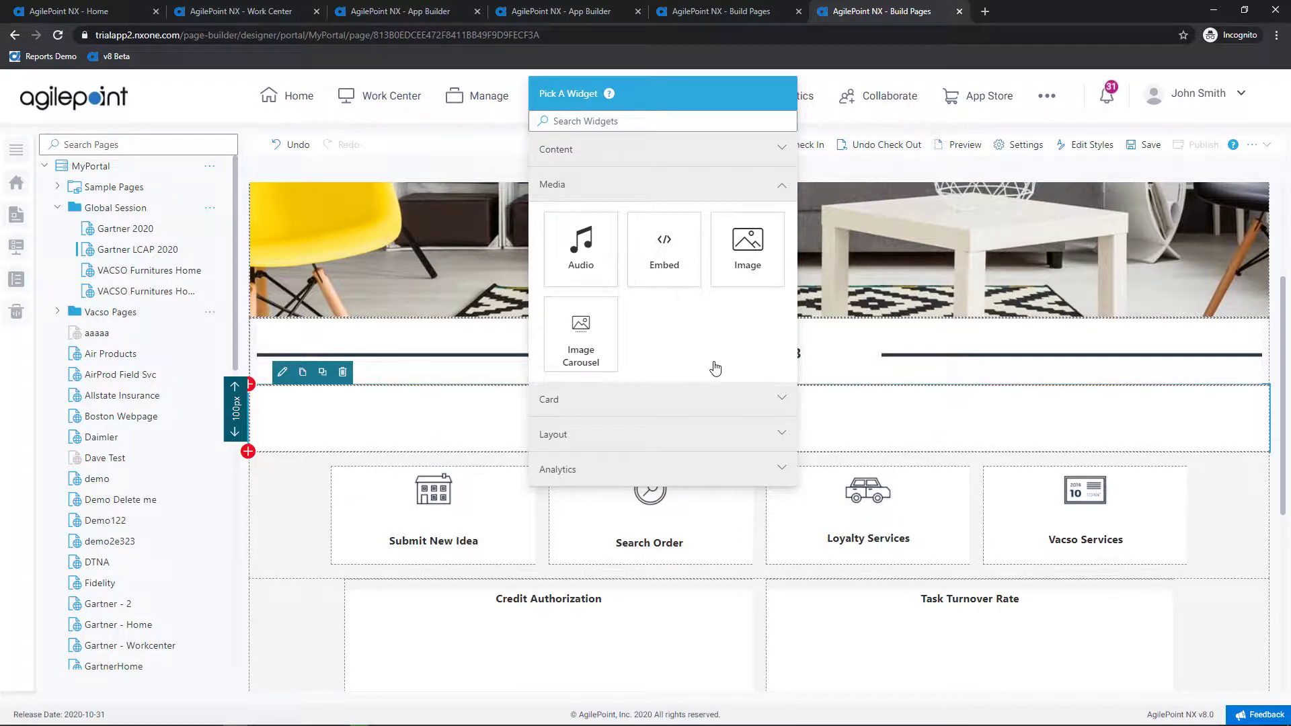
click(707, 401)
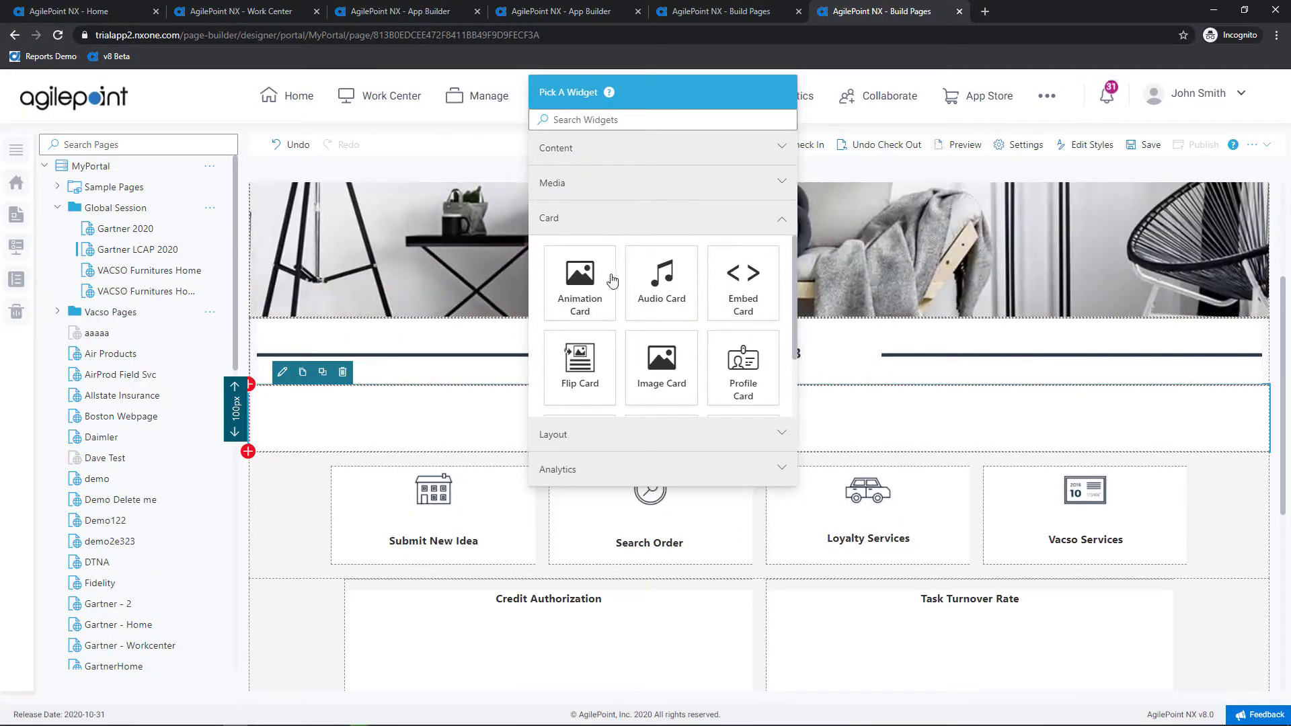
click(657, 437)
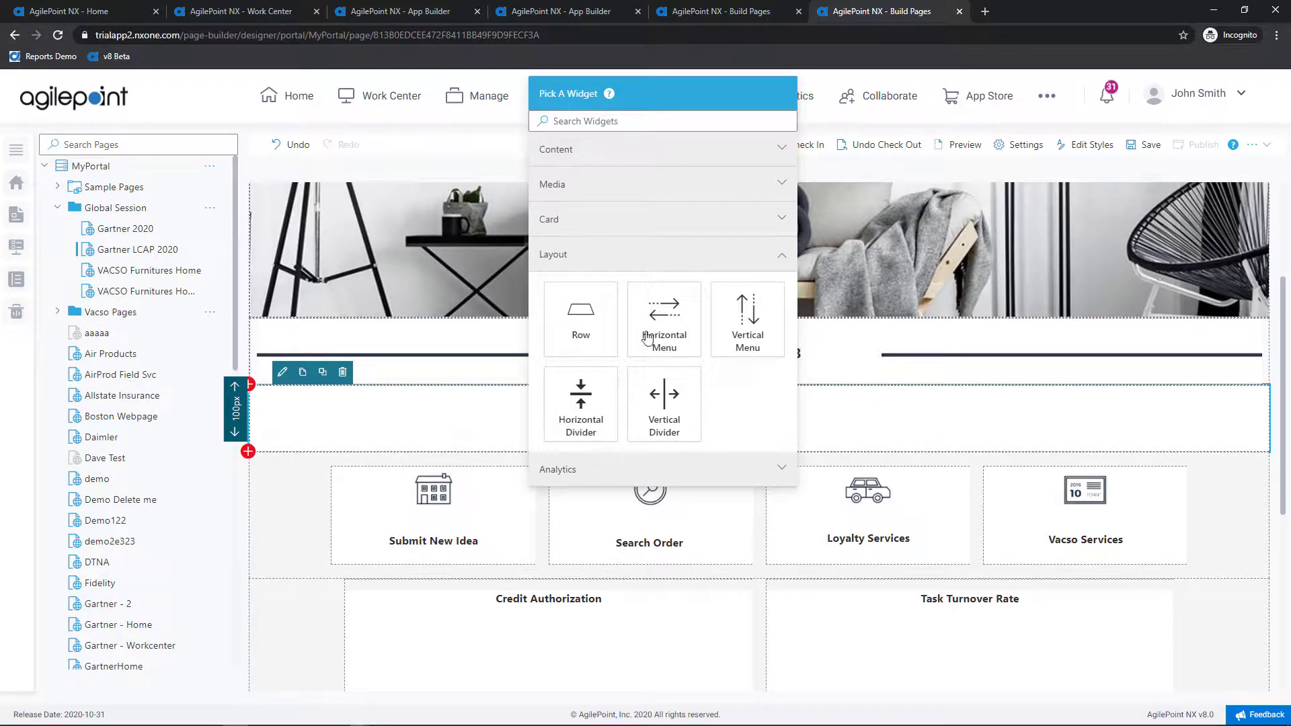
click(724, 476)
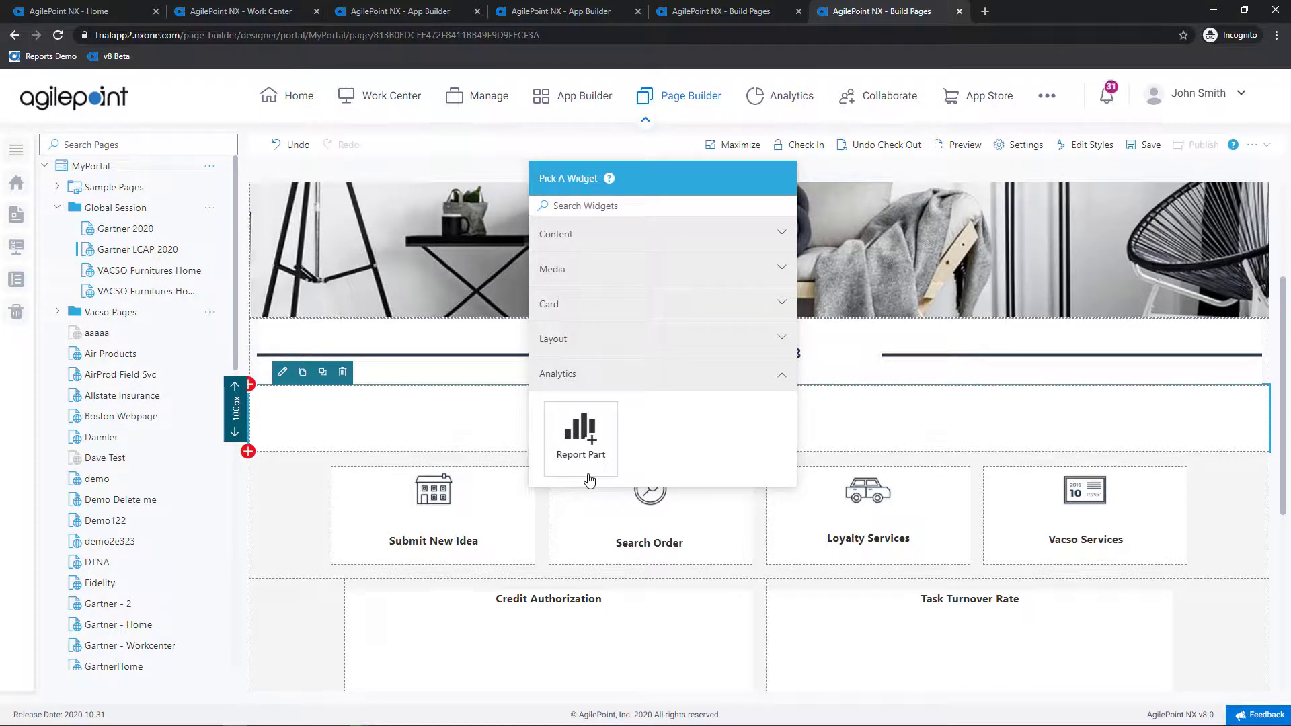